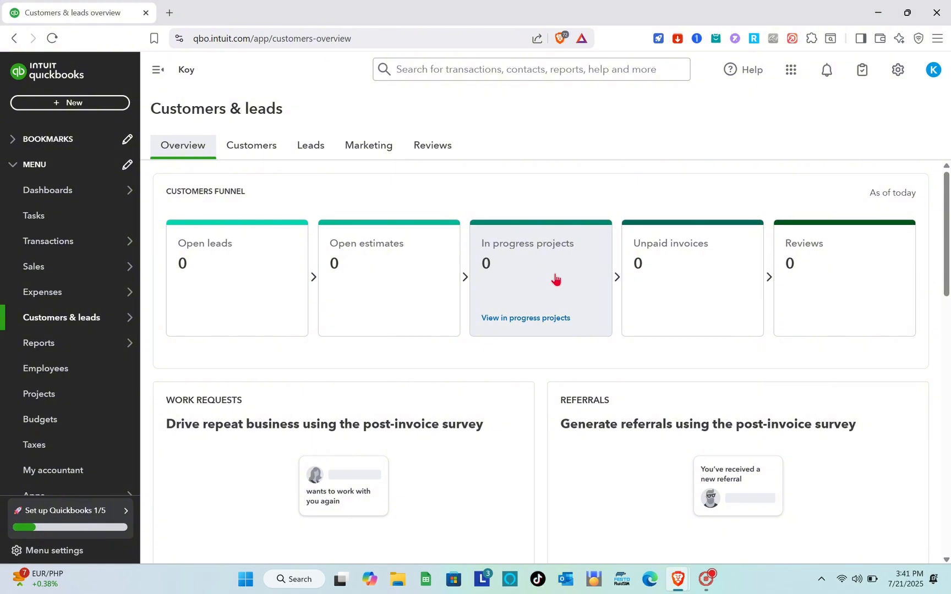
# Open the QuickBooks Philippines website, quickbooks.intuit.com/ph/, in a new browser tab.
pyautogui.click(171, 13)
pyautogui.write('qui')
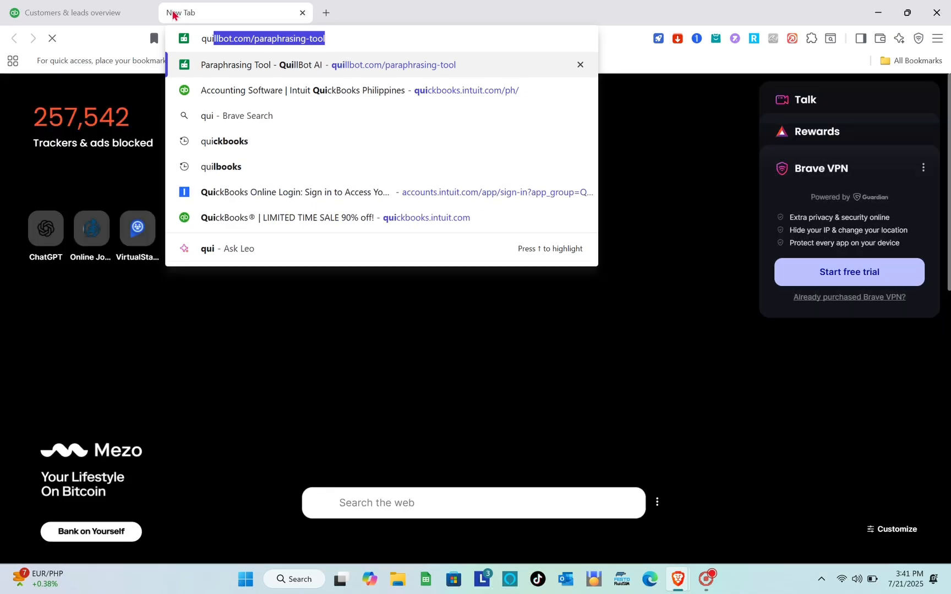
pyautogui.write('c')
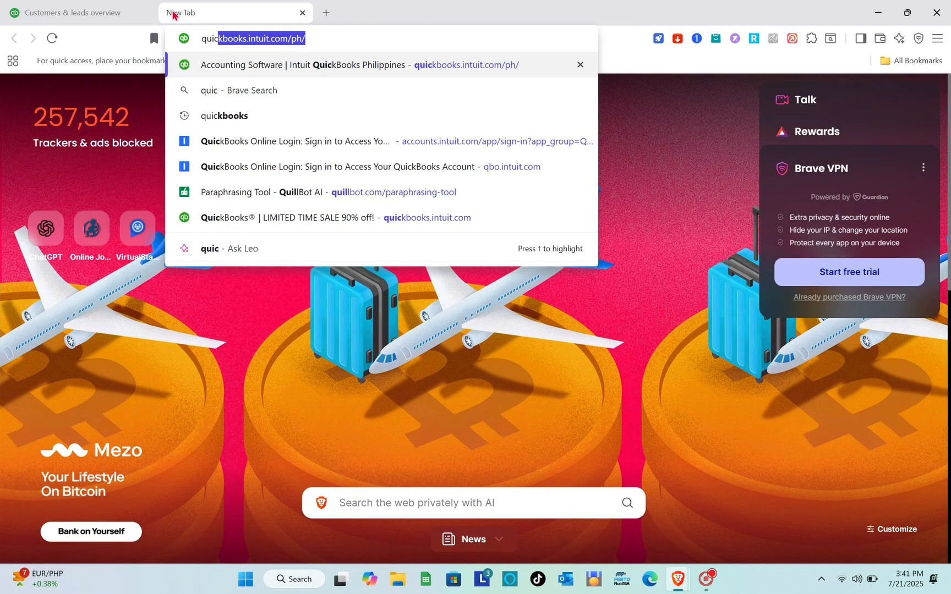
pyautogui.press('Return')
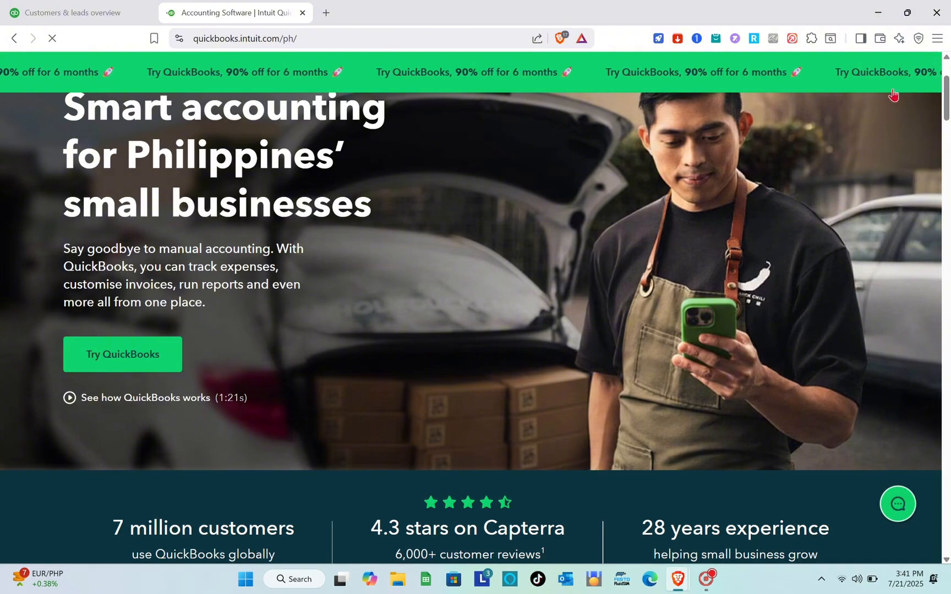
# Review the QuickBooks pricing plans and what the Simple Start, Essentials, Plus and Advanced plans include.
pyautogui.click(164, 359)
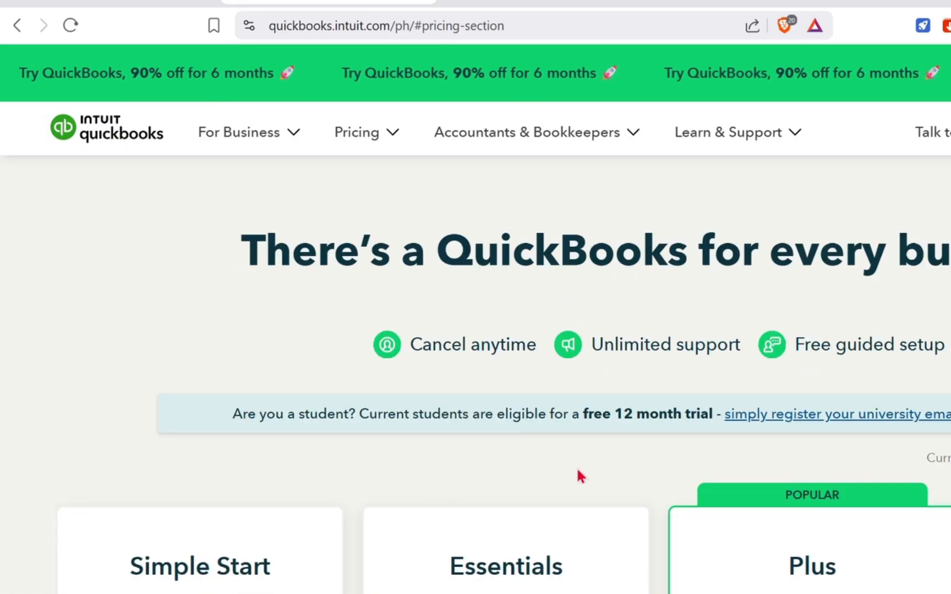
pyautogui.scroll(-5, 413, 357)
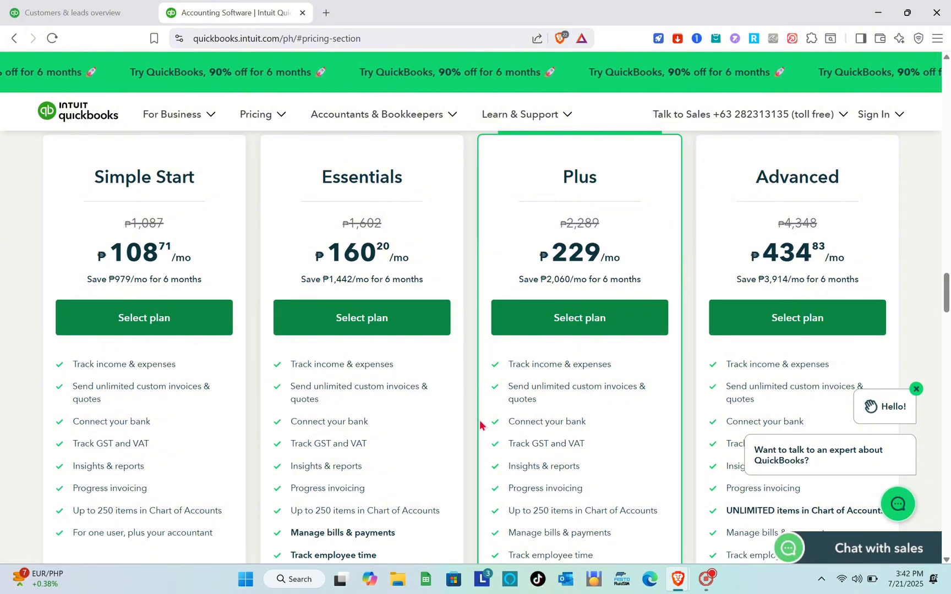
pyautogui.scroll(5, 685, 394)
pyautogui.scroll(10, 685, 394)
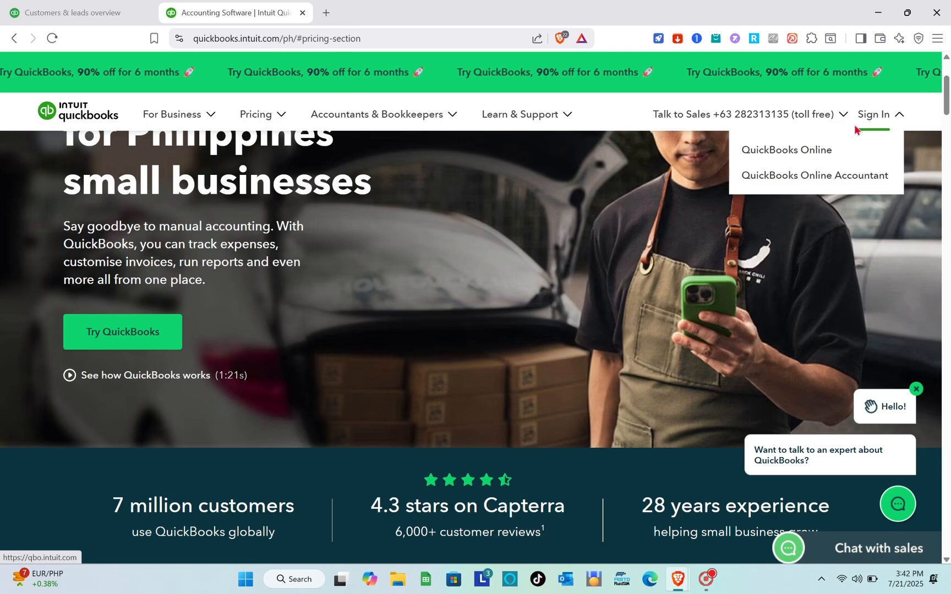
# Sign in to QuickBooks Online and open the Advanced section of the company's account settings.
pyautogui.click(871, 118)
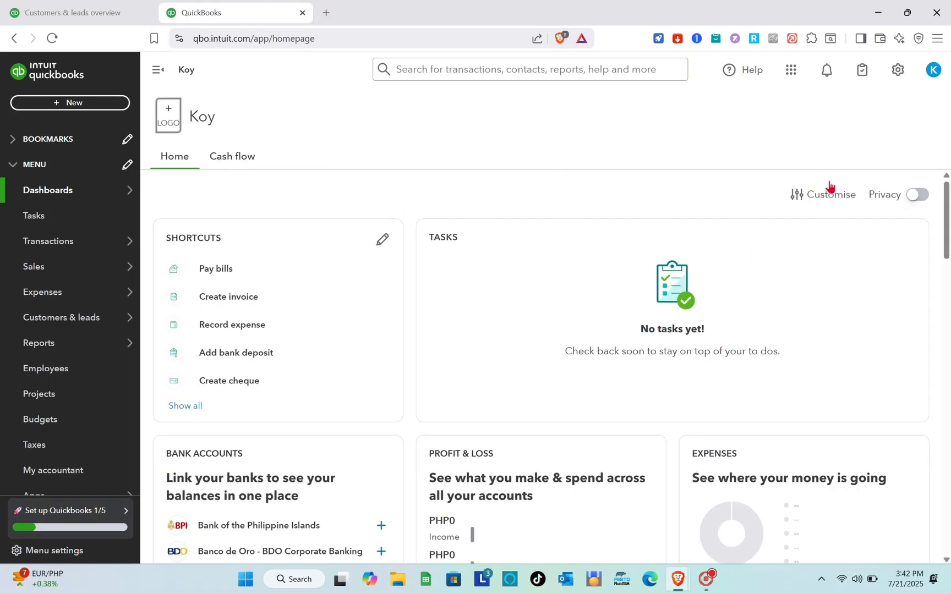
pyautogui.click(898, 72)
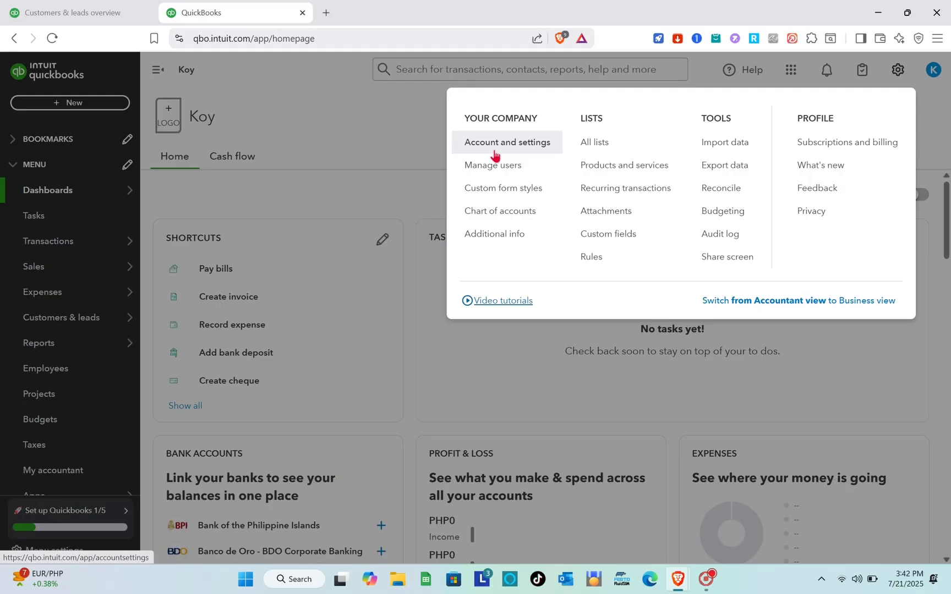
pyautogui.click(494, 155)
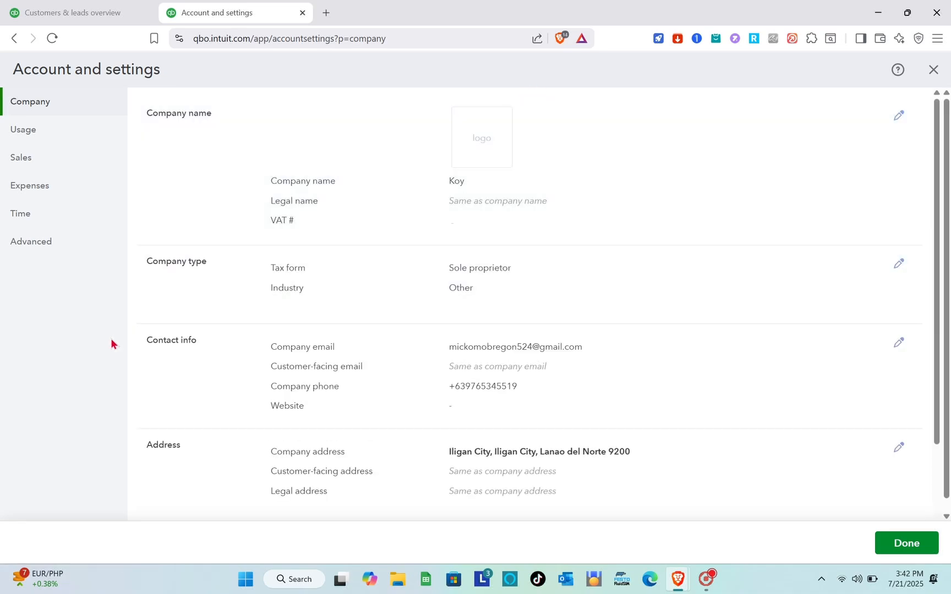
pyautogui.click(35, 247)
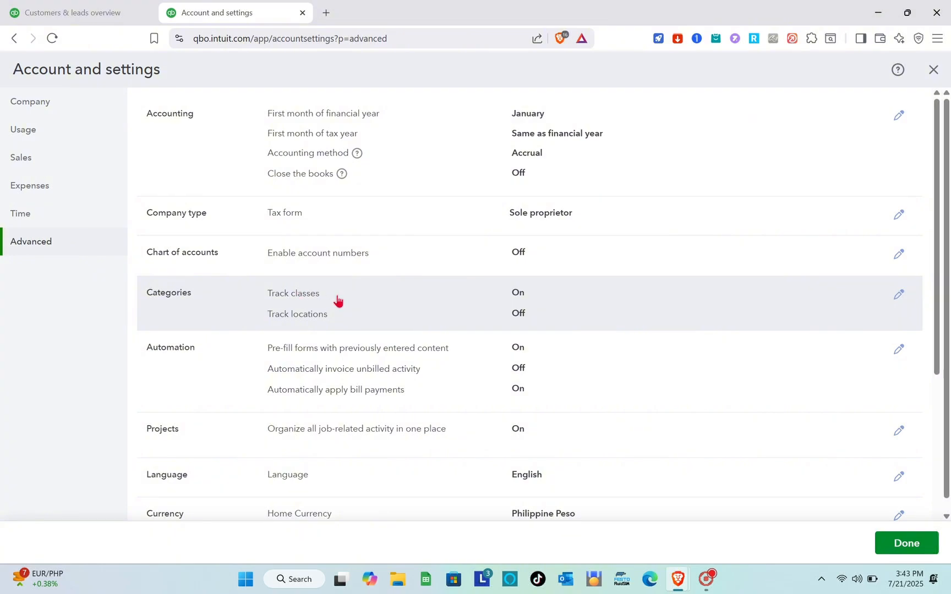
# Switch Track classes off and back on in the Categories settings, toggle the missing-class warning, save, and close the account settings.
pyautogui.click(900, 296)
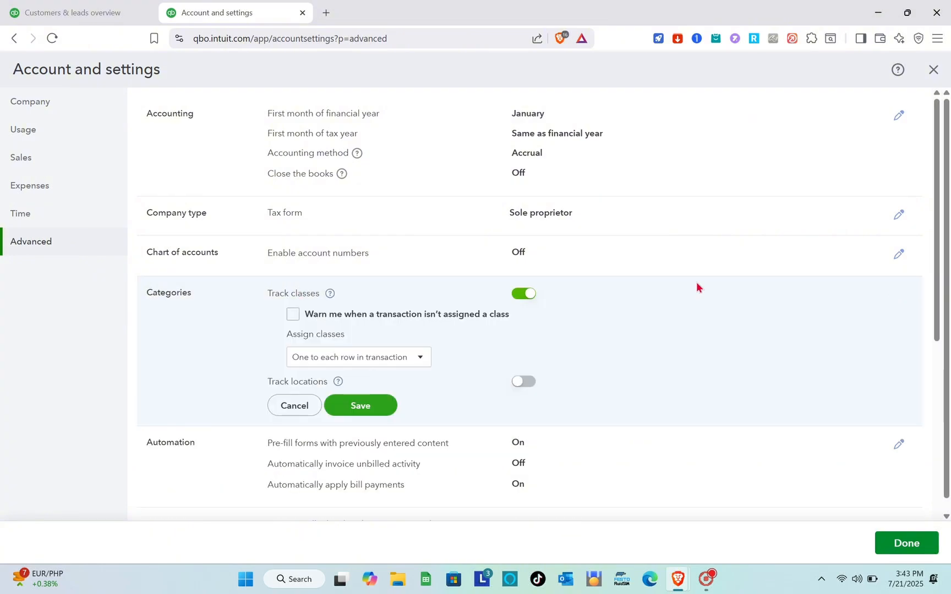
pyautogui.click(524, 295)
pyautogui.click(517, 295)
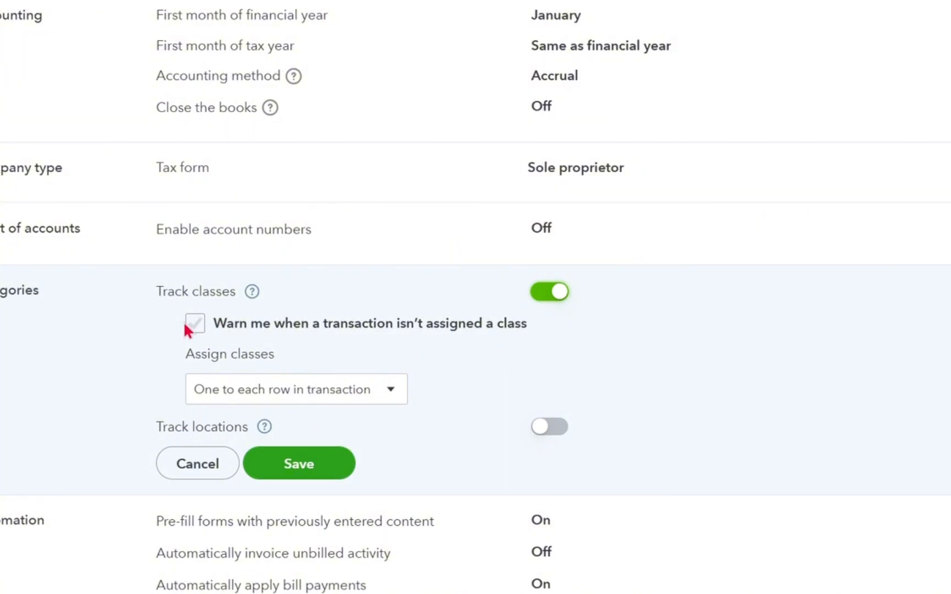
pyautogui.click(195, 326)
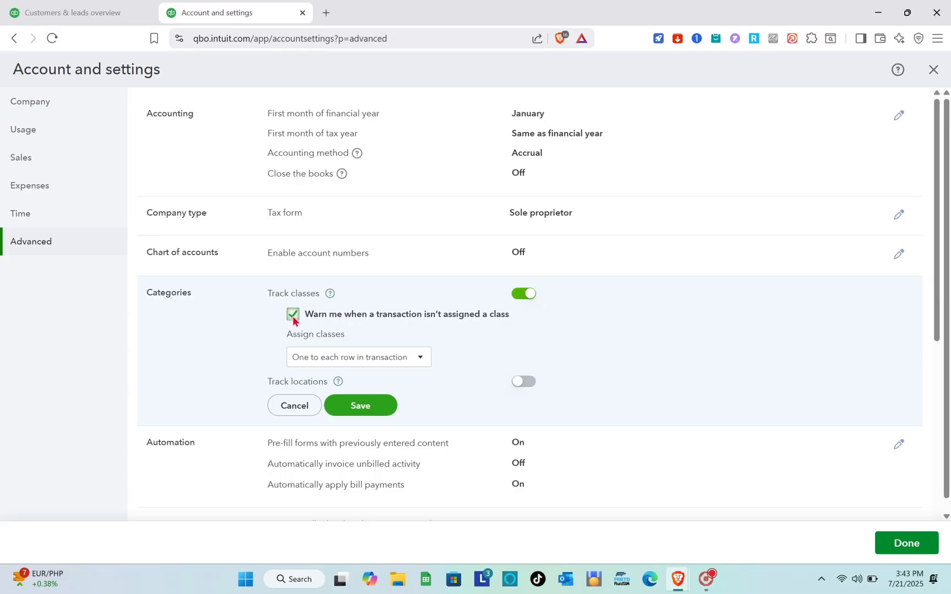
pyautogui.click(293, 319)
pyautogui.click(352, 411)
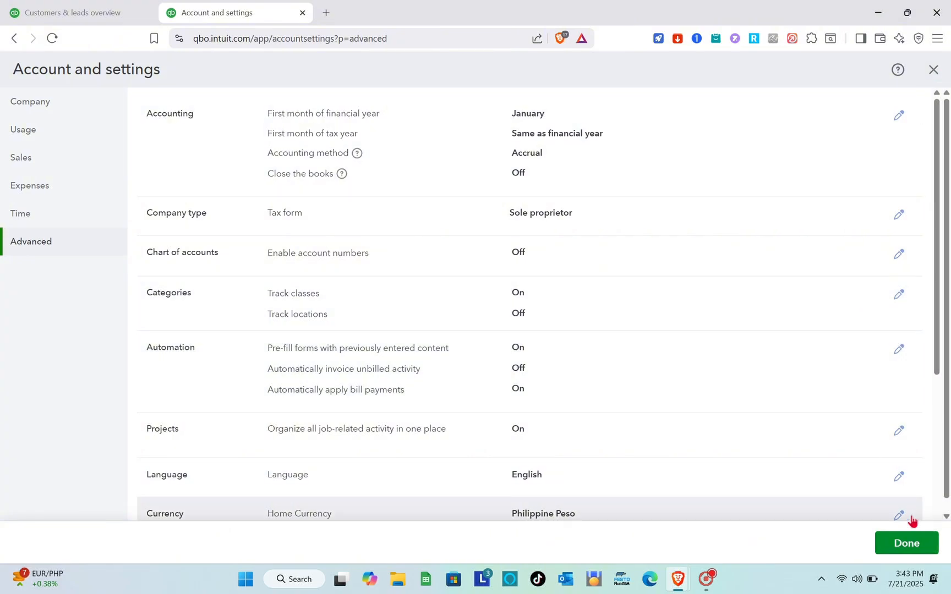
pyautogui.click(911, 545)
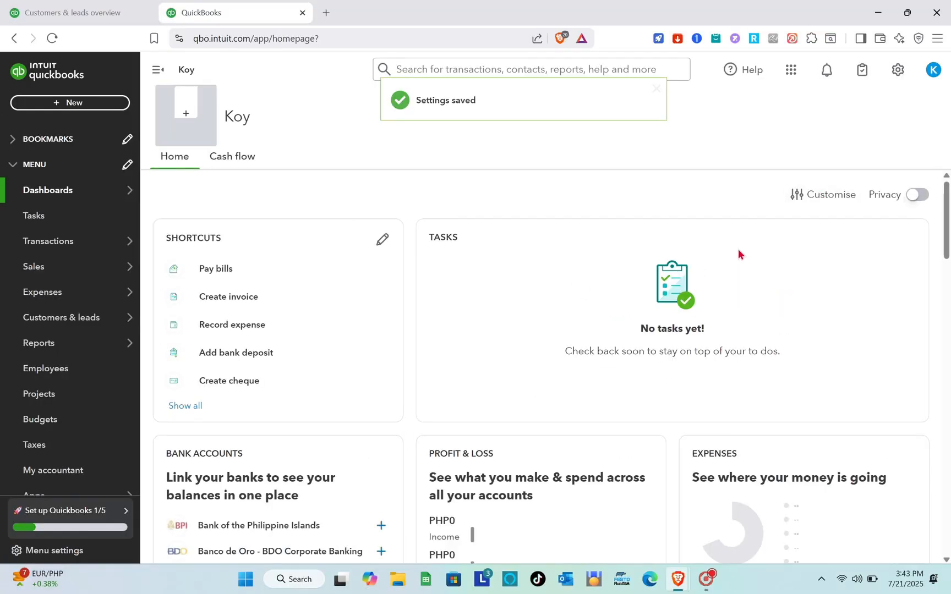
# Start a new account in the chart of accounts and name it Rent Income.
pyautogui.click(899, 71)
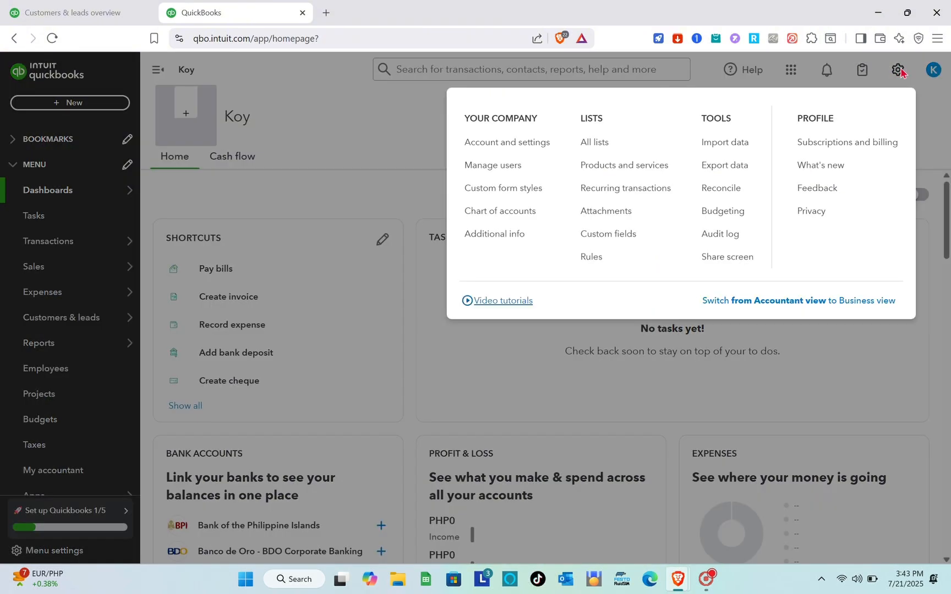
pyautogui.click(505, 214)
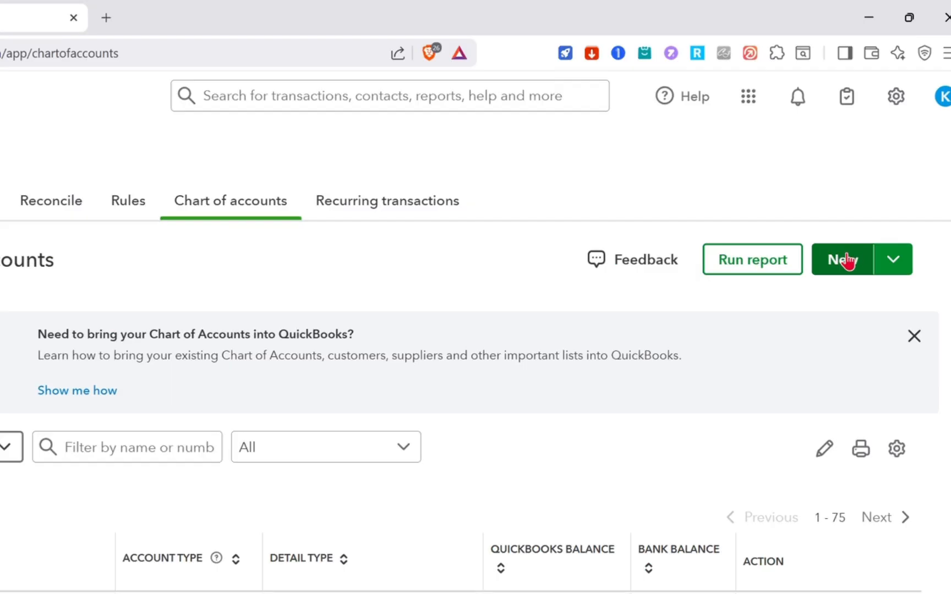
pyautogui.click(858, 194)
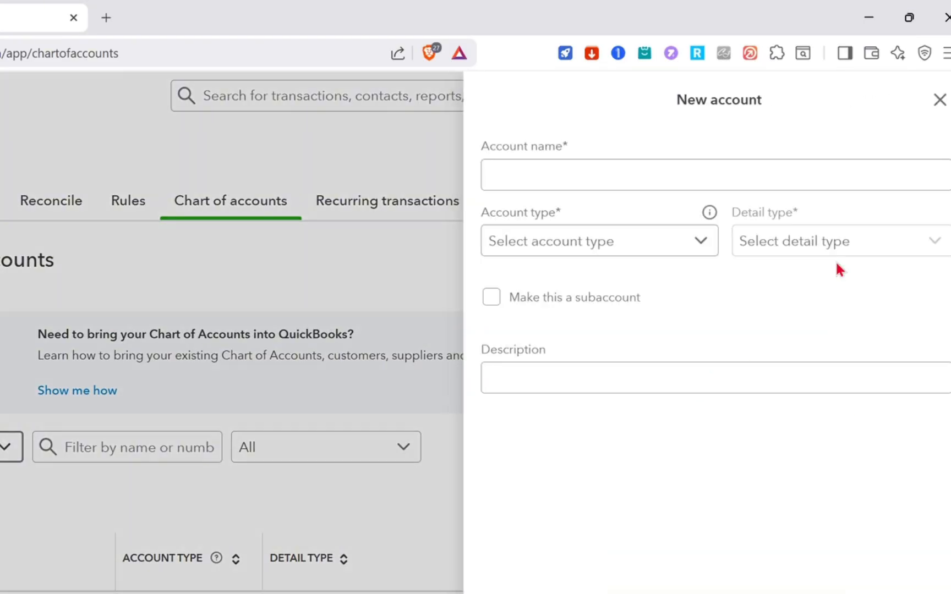
pyautogui.click(603, 184)
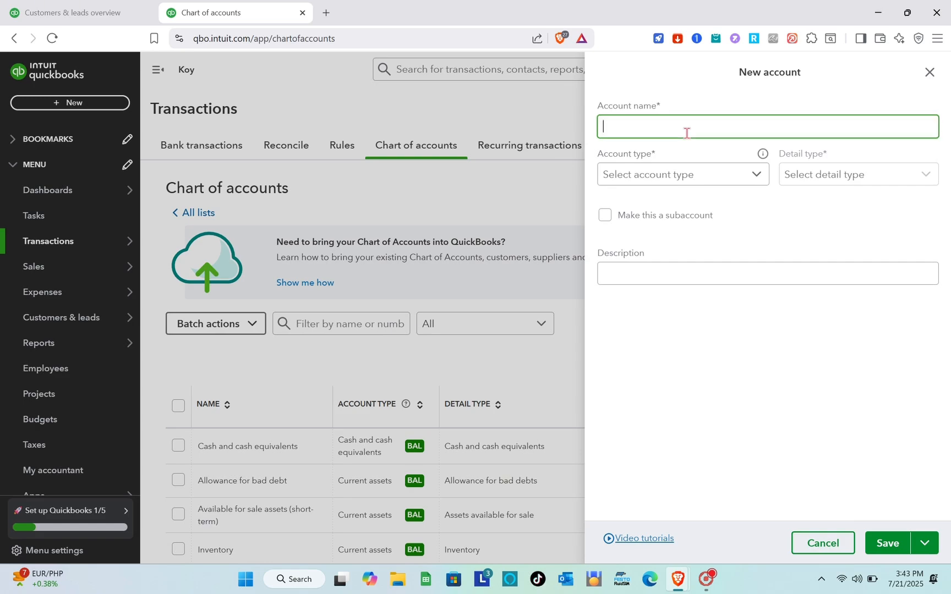
pyautogui.write('Rent I')
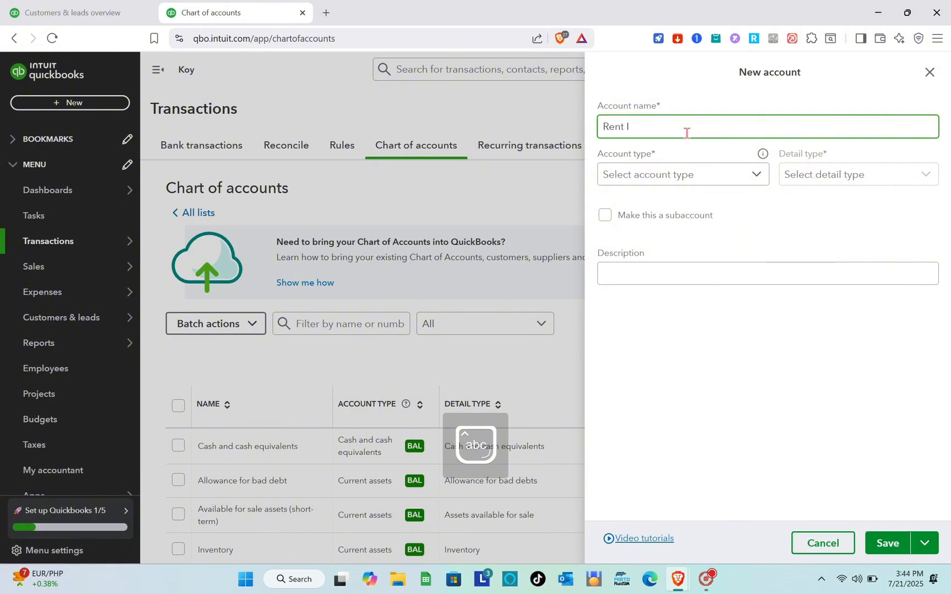
pyautogui.write('ncome')
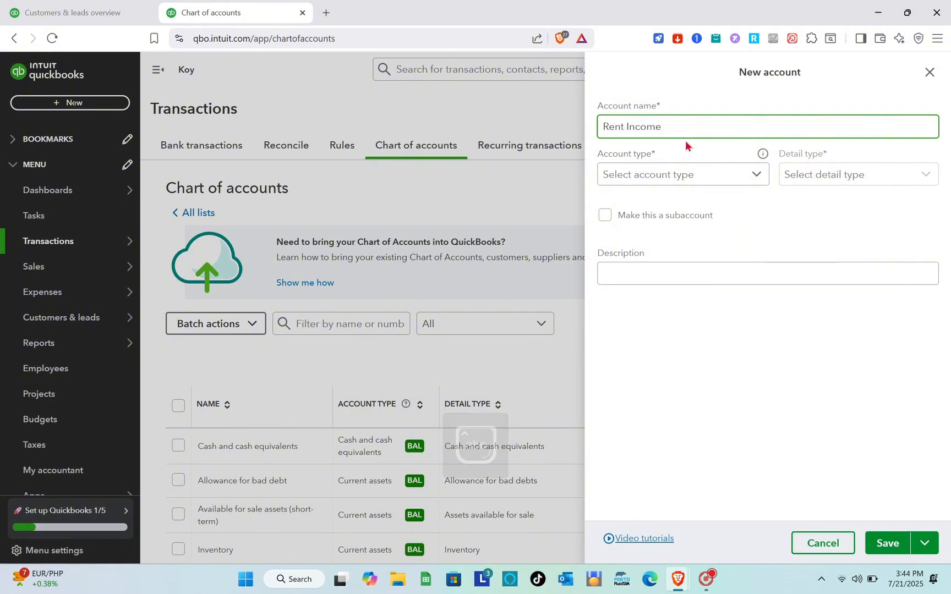
# Set the new account's type to Income, rename it as Rent Income 1, and save the account.
pyautogui.click(658, 181)
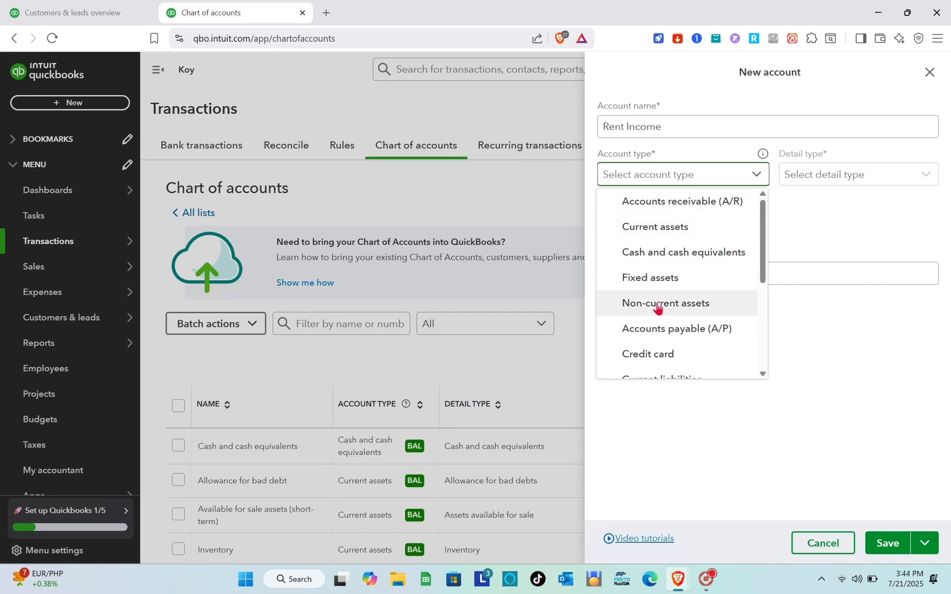
pyautogui.scroll(-3, 664, 291)
pyautogui.scroll(-1, 664, 288)
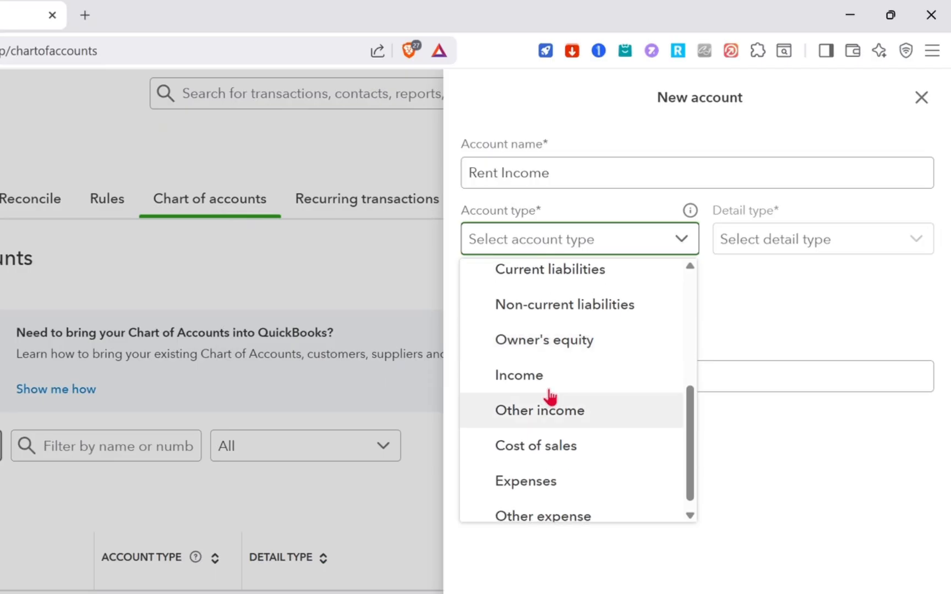
pyautogui.click(652, 277)
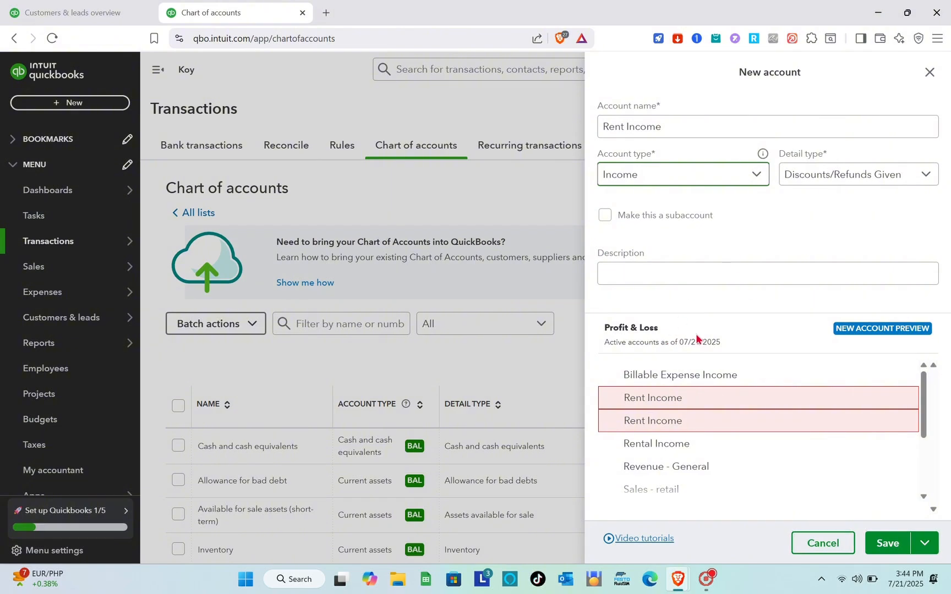
pyautogui.click(671, 127)
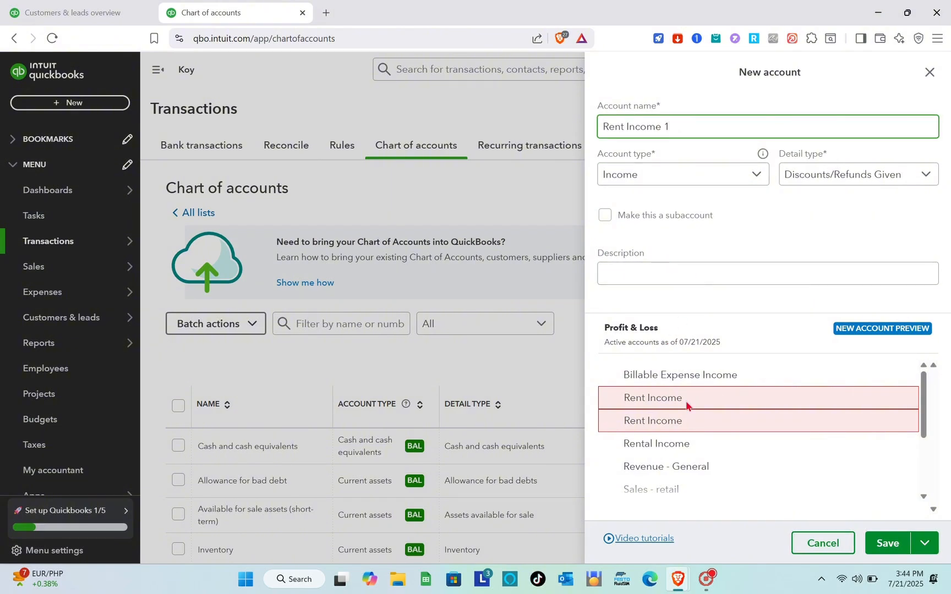
pyautogui.click(885, 542)
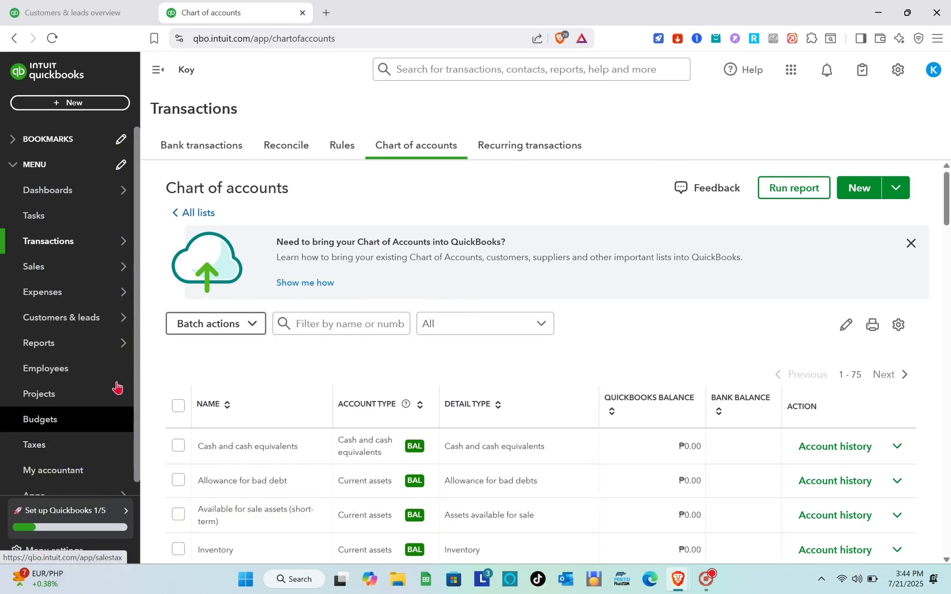
# Open the Customers list under Customers & leads and start a new customer record.
pyautogui.moveTo(95, 322)
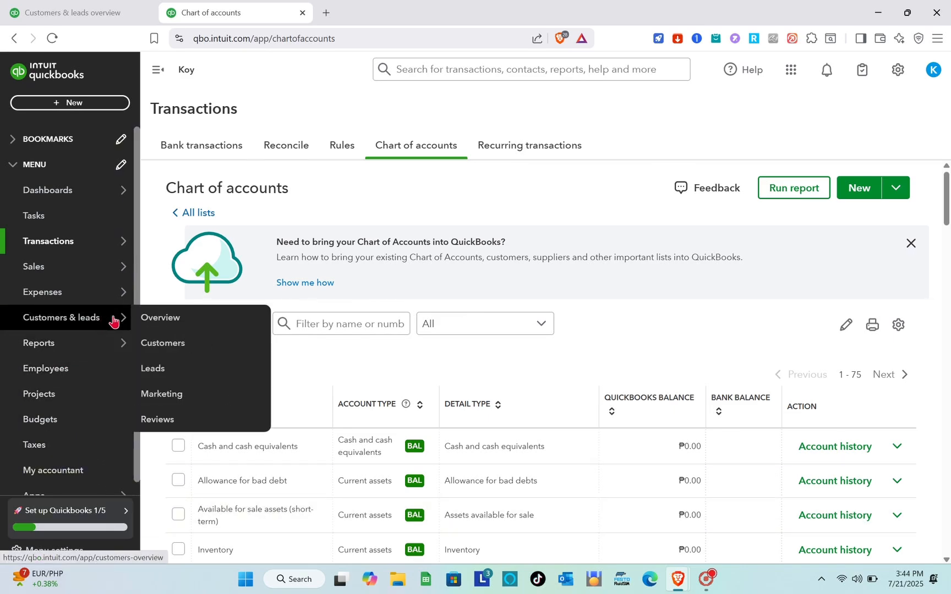
pyautogui.click(174, 348)
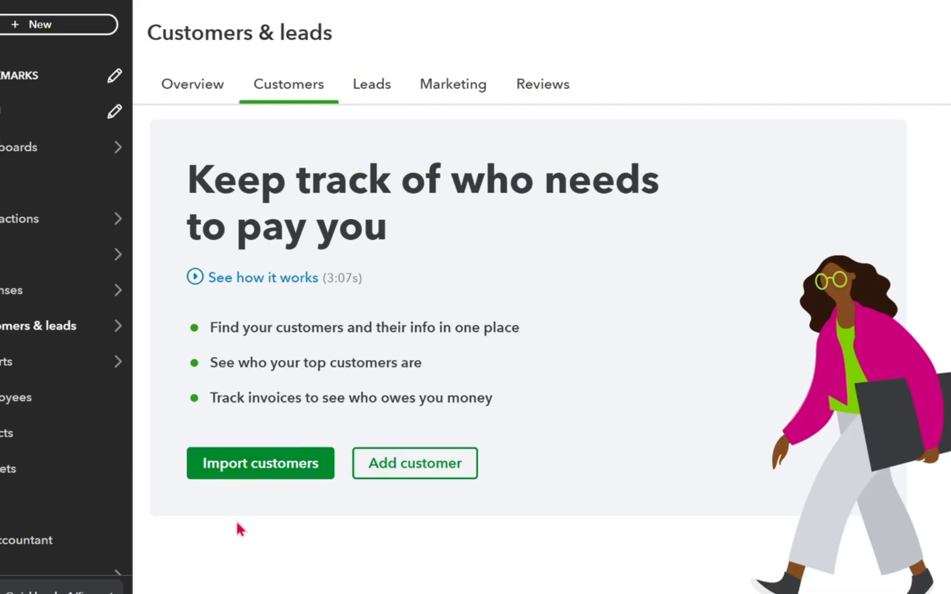
pyautogui.scroll(-1, 237, 523)
pyautogui.scroll(1, 236, 523)
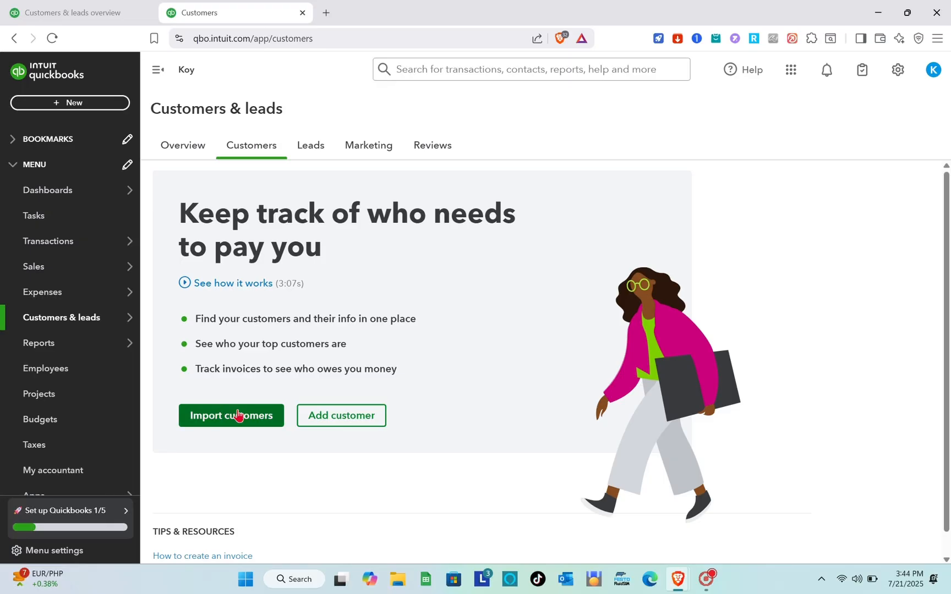
pyautogui.click(349, 417)
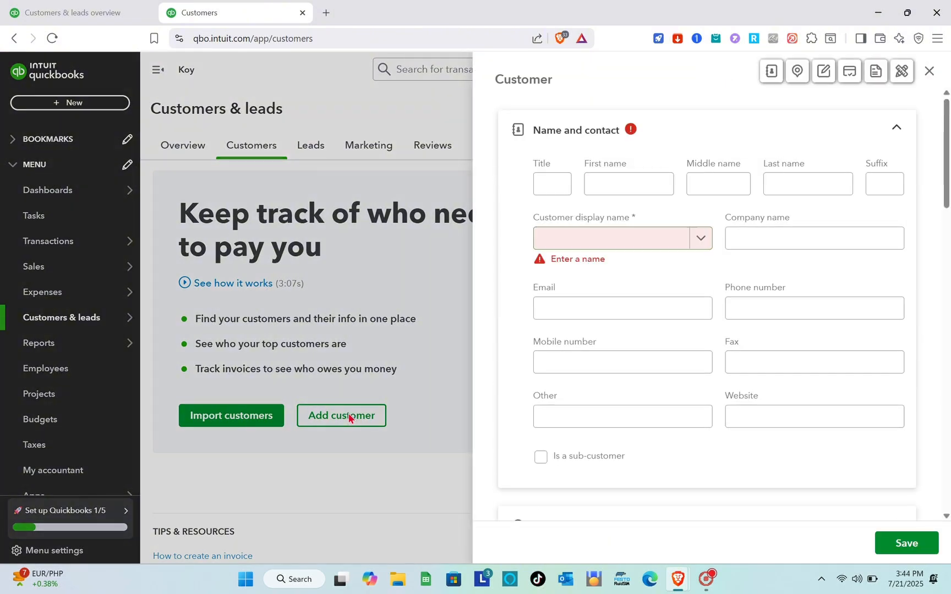
# Enter Payment as the new customer's title and fill in the customer's first name.
pyautogui.click(556, 185)
pyautogui.write('Payment')
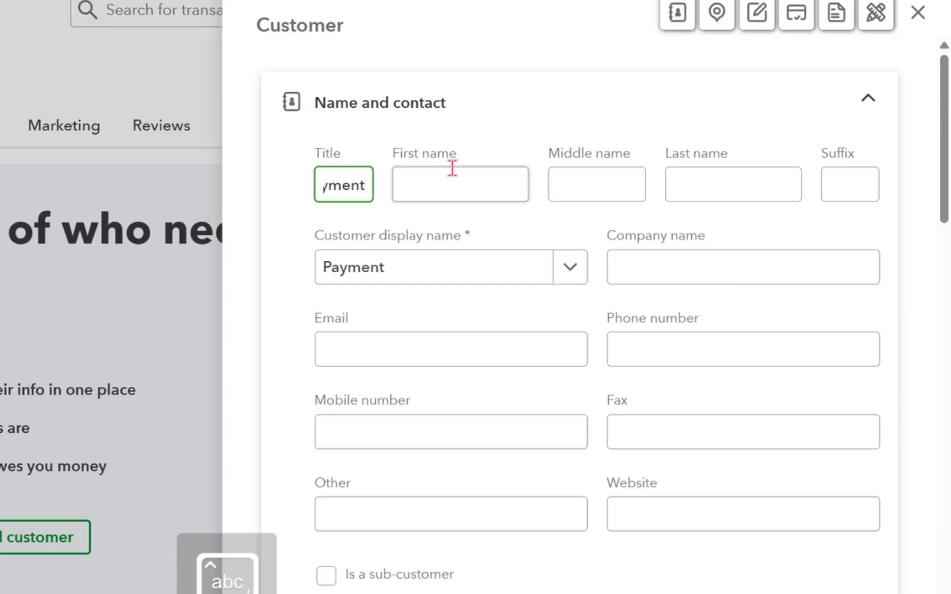
pyautogui.click(488, 178)
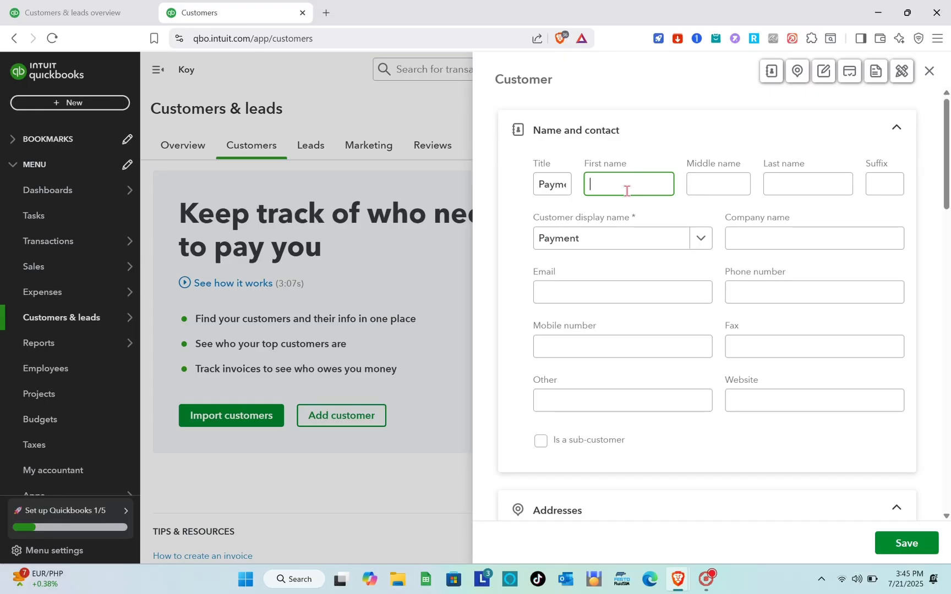
pyautogui.press('capslock')
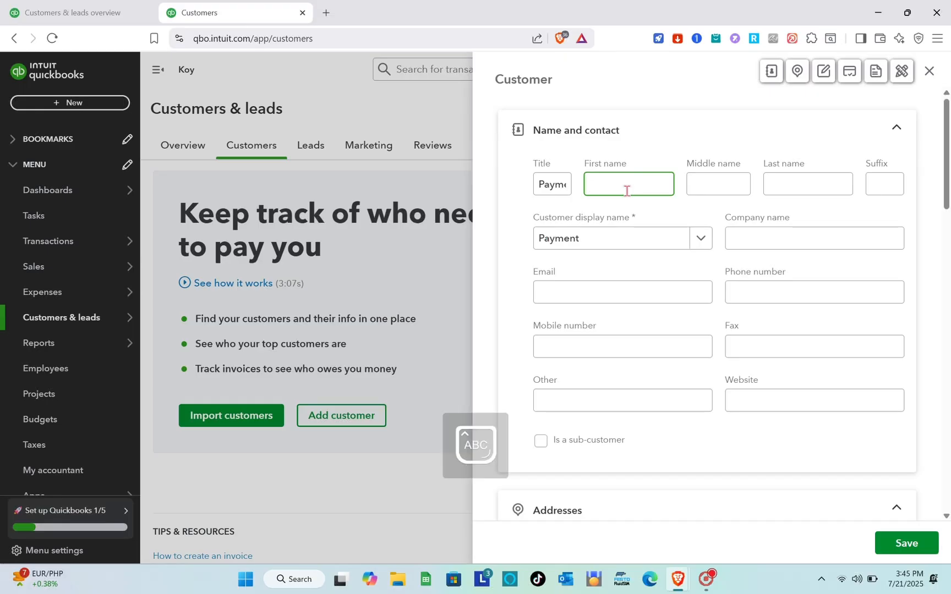
pyautogui.press('capslock')
# Fill in the customer's middle initial and last name, leaving the suffix blank.
pyautogui.click(719, 184)
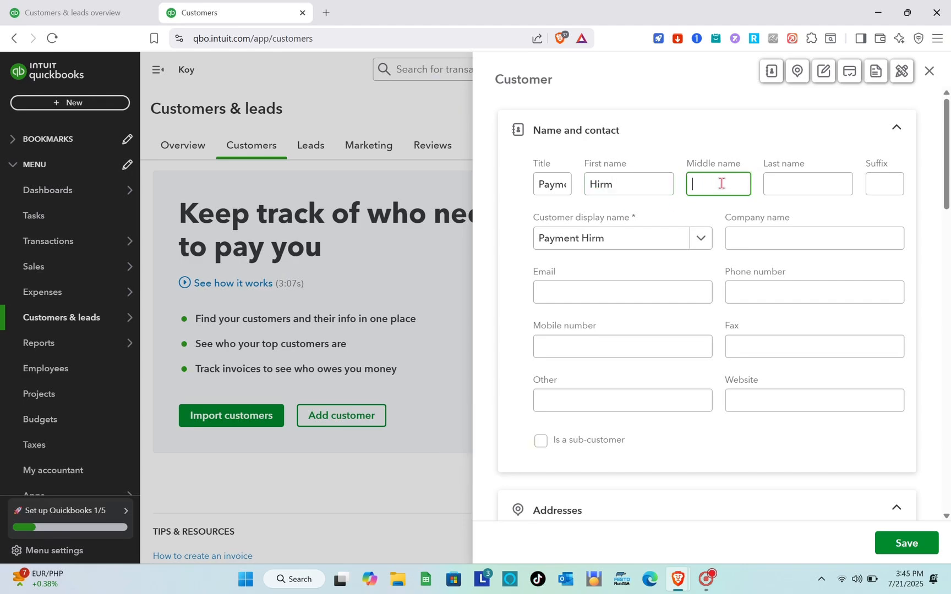
pyautogui.press('capslock')
pyautogui.write('B')
pyautogui.click(794, 187)
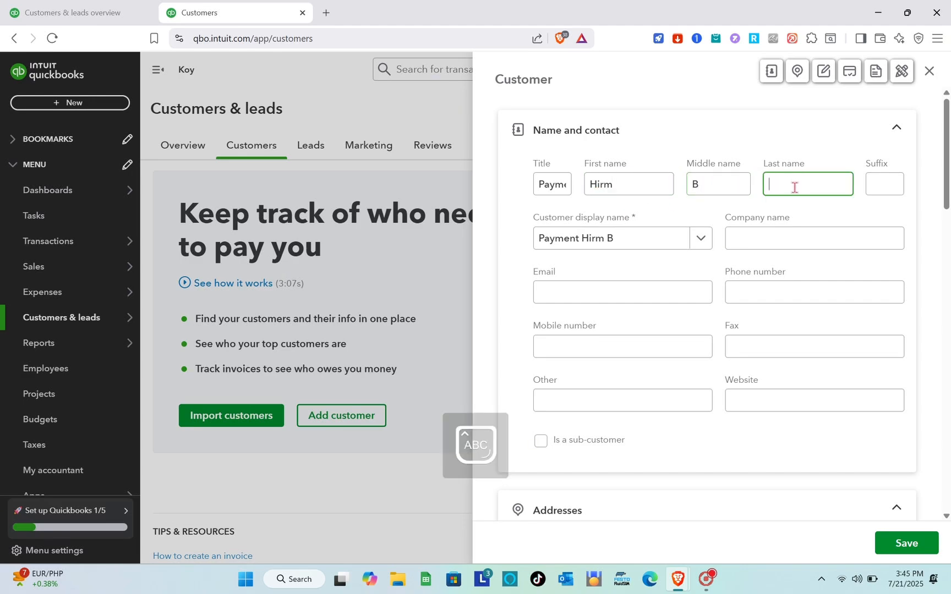
pyautogui.press('capslock')
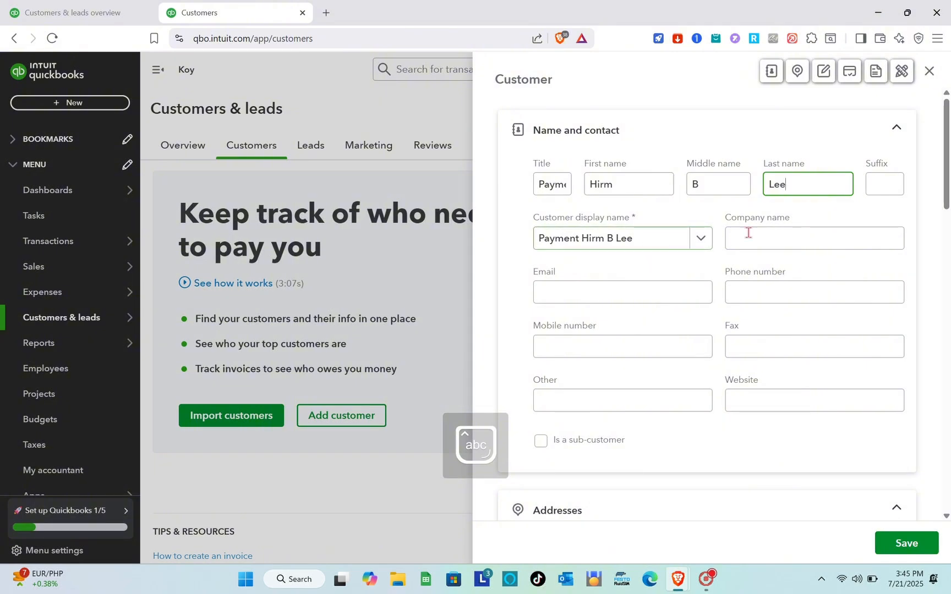
pyautogui.click(768, 234)
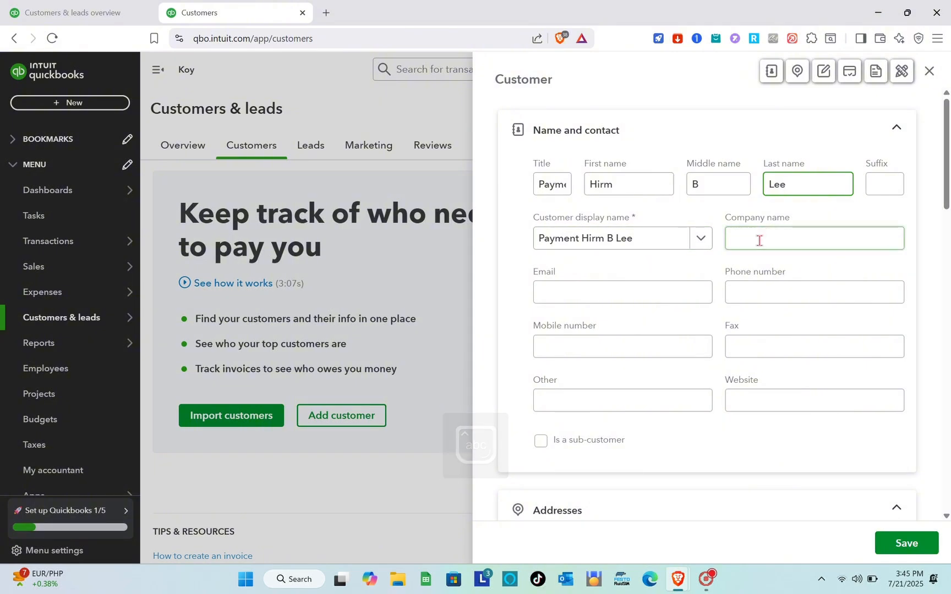
pyautogui.press('capslock')
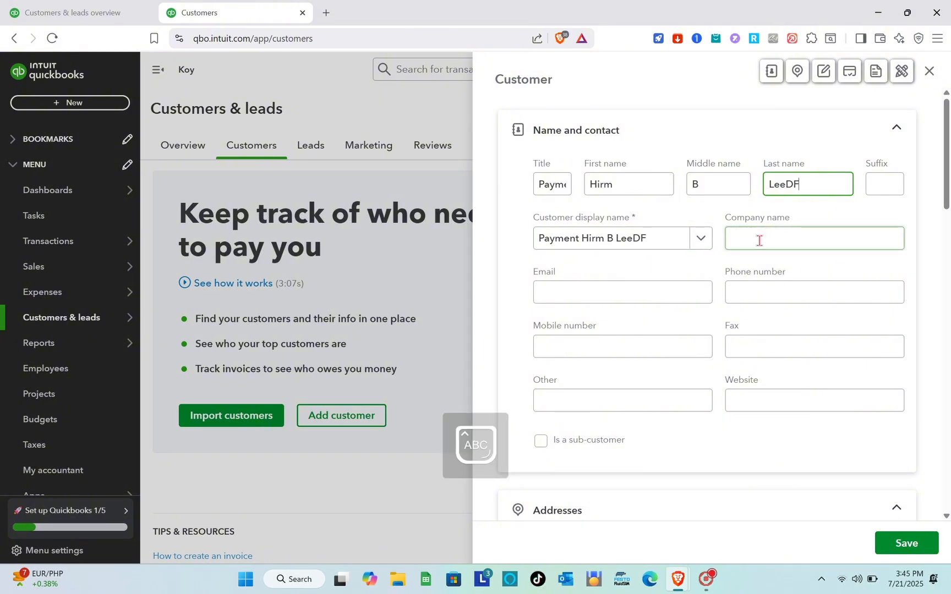
pyautogui.click(881, 184)
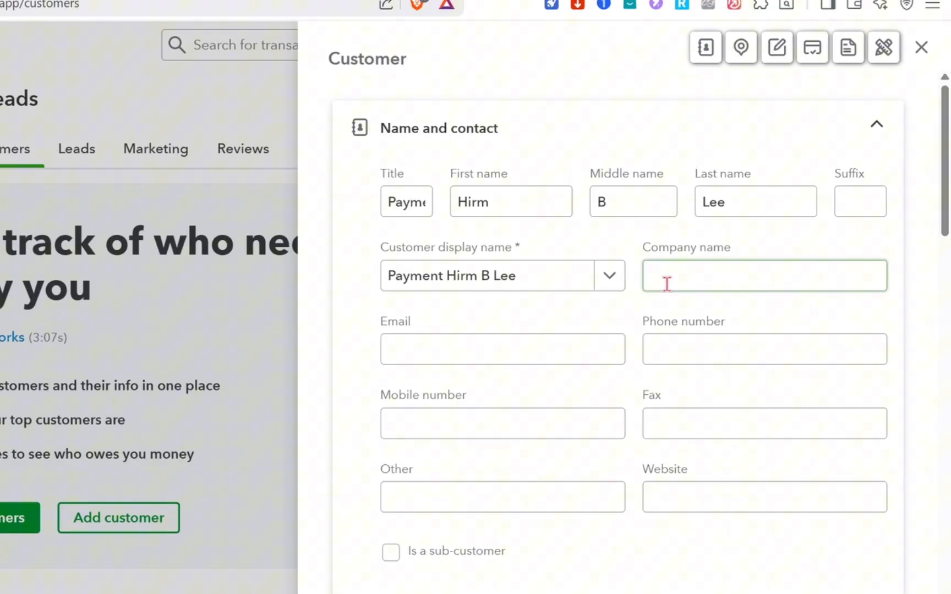
# Set the customer's company name to Freelance.
pyautogui.click(745, 240)
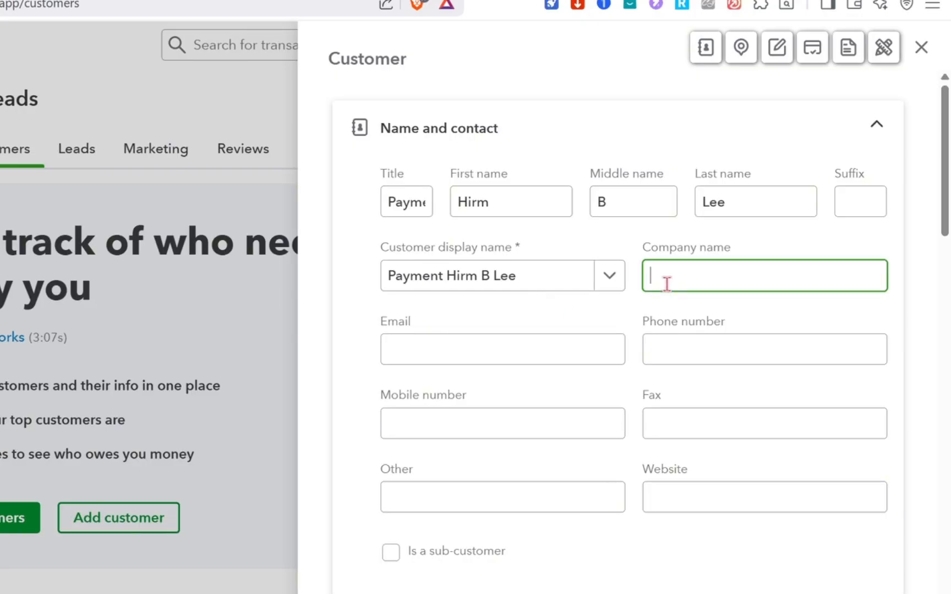
pyautogui.press('capslock')
pyautogui.write('f')
pyautogui.press('capslock')
pyautogui.write('re')
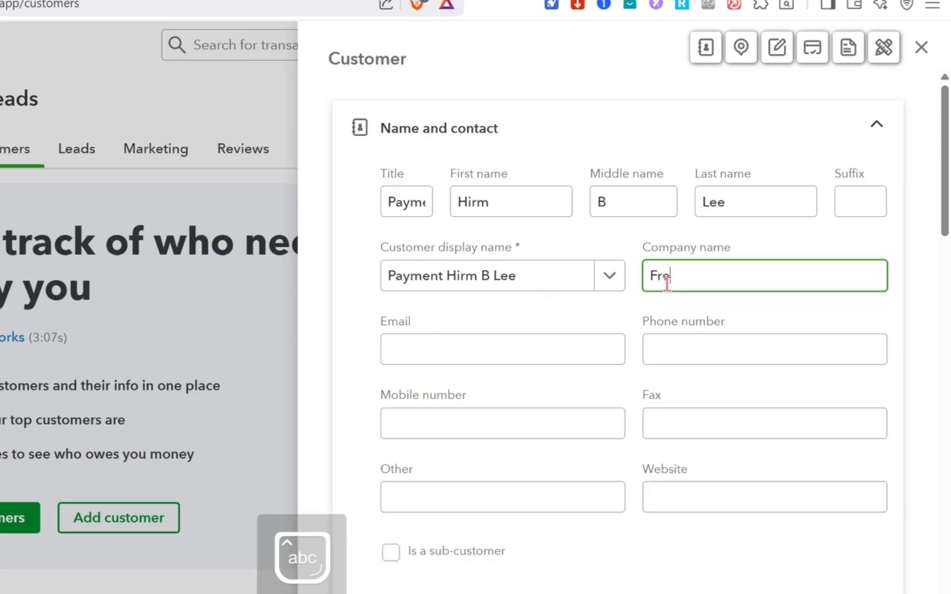
pyautogui.write('el')
pyautogui.write('ance')
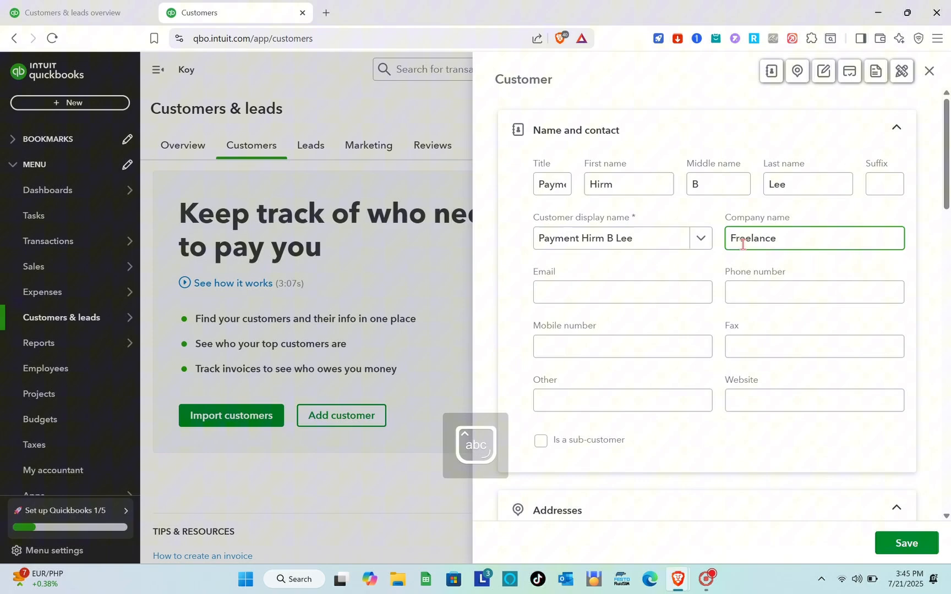
# Fill in the customer's email address in the contact details.
pyautogui.click(632, 292)
pyautogui.scroll(-3, 632, 292)
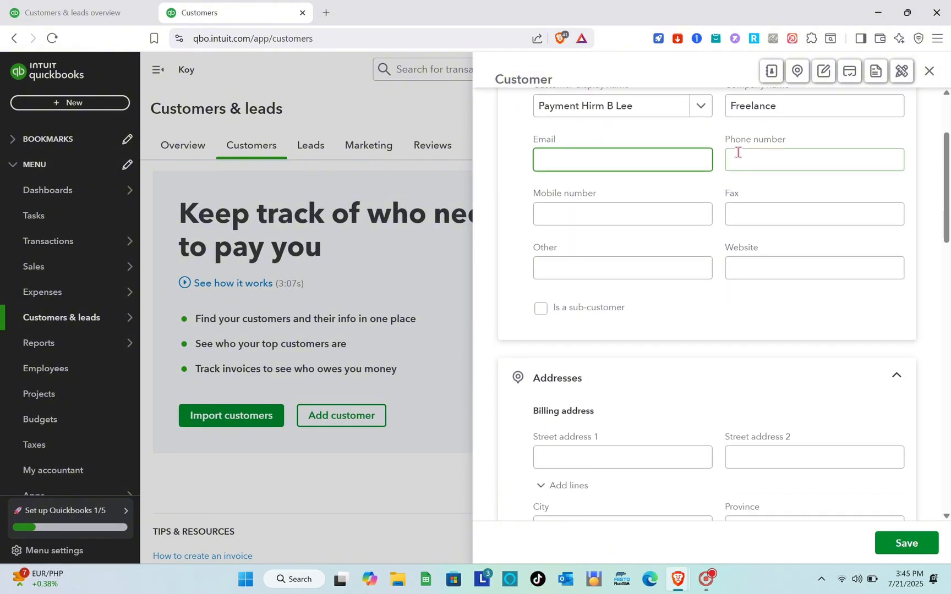
pyautogui.scroll(3, 604, 150)
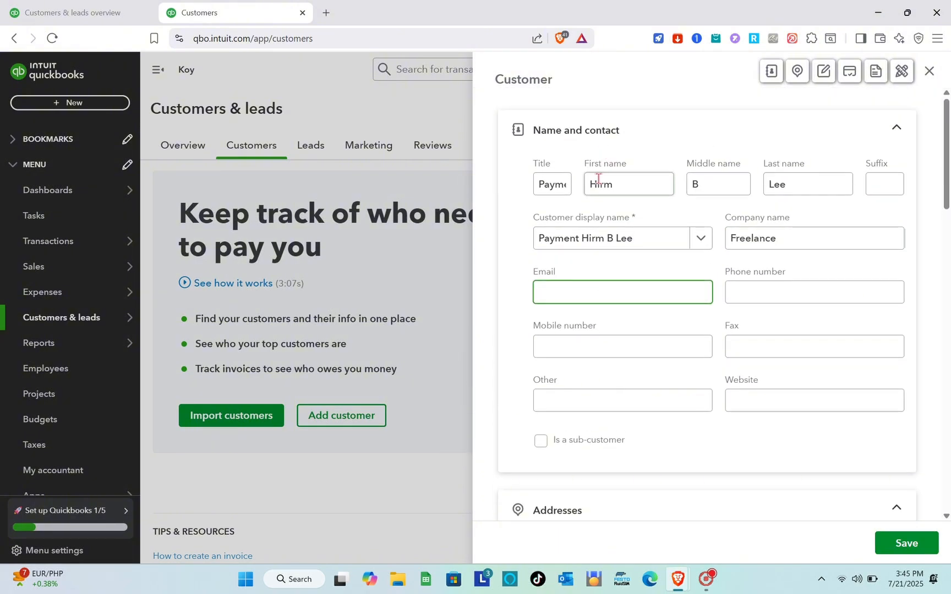
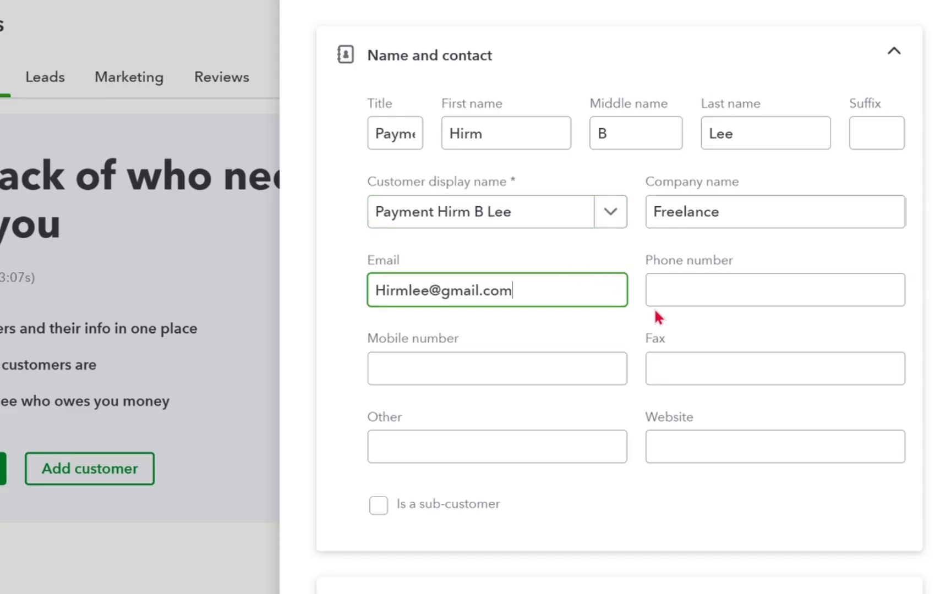
# Enter the customer's phone number and copy the same number into the mobile number field.
pyautogui.click(694, 298)
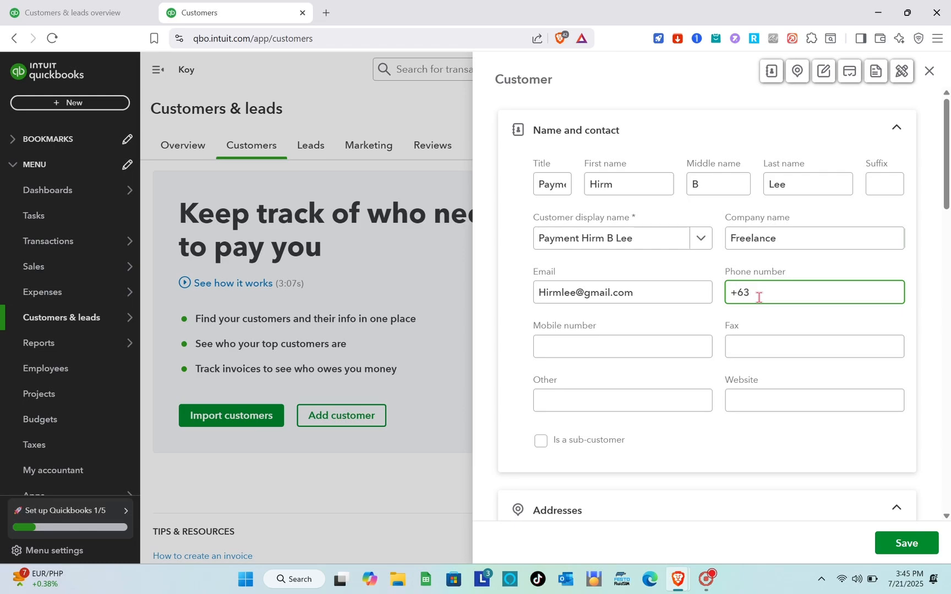
pyautogui.click(630, 350)
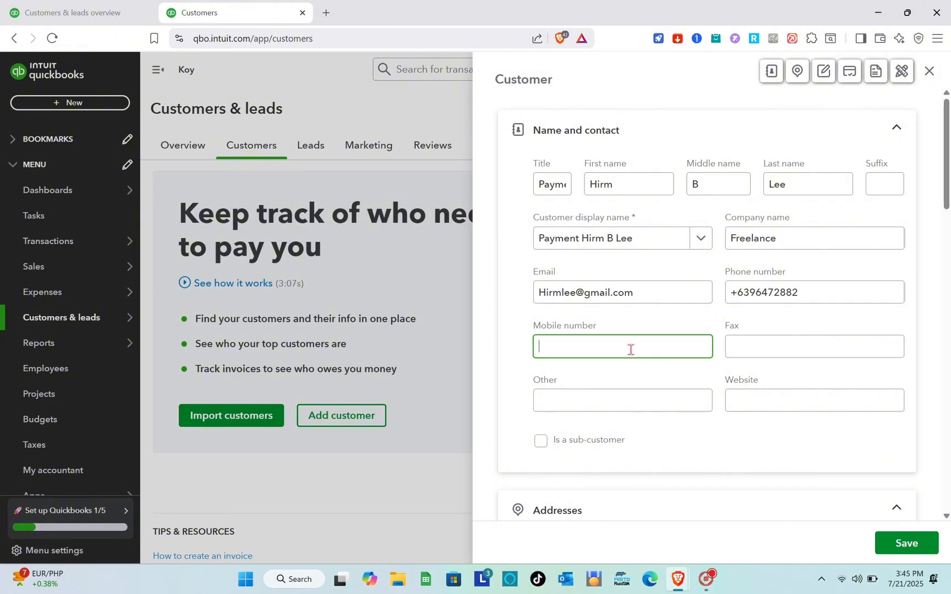
pyautogui.click(782, 296)
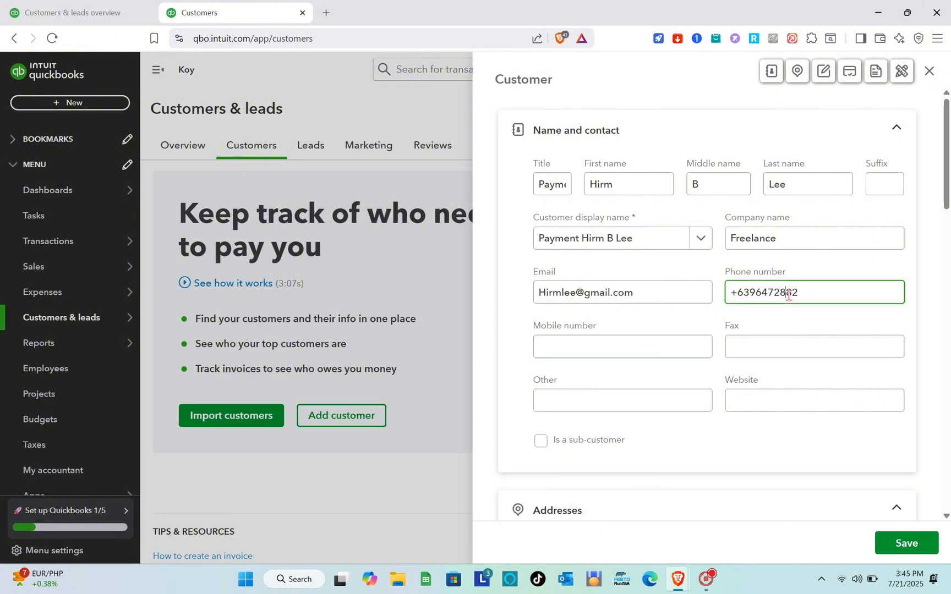
pyautogui.hotkey('ctrl', 'a')
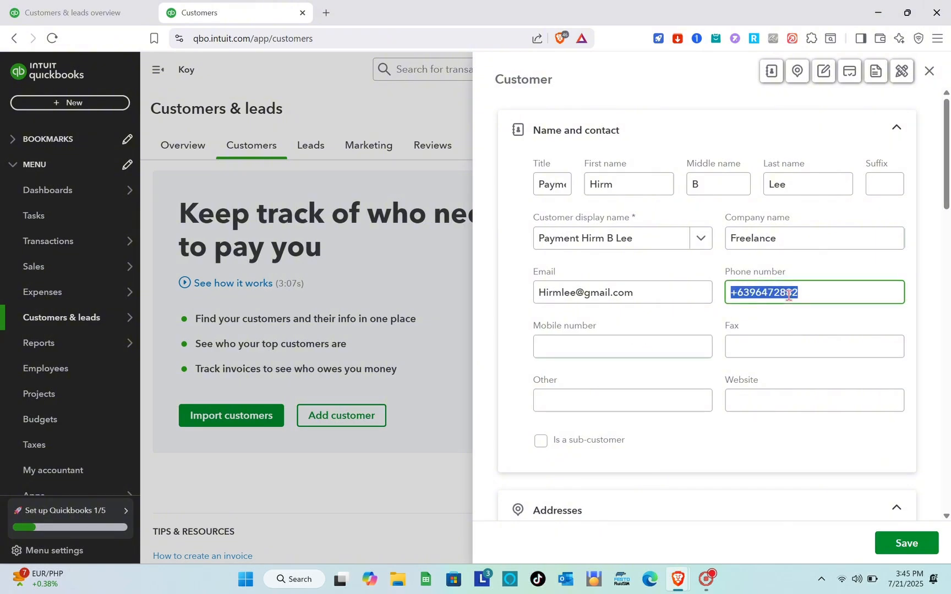
pyautogui.click(611, 350)
pyautogui.hotkey('ctrl', 'v')
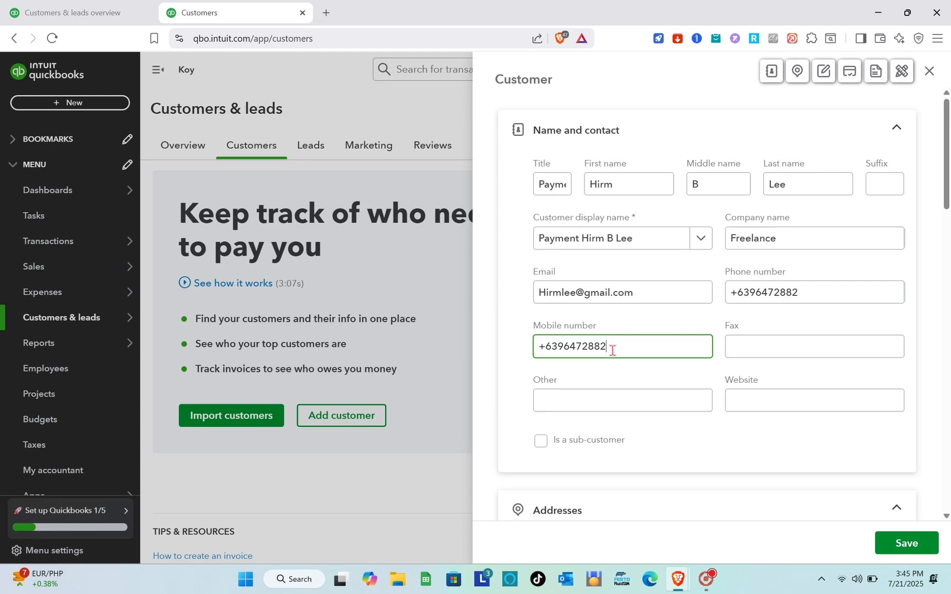
# Fill in the customer's billing address from the first saved address suggestion, keep shipping the same as billing, and save the customer.
pyautogui.click(751, 353)
pyautogui.scroll(-2, 751, 352)
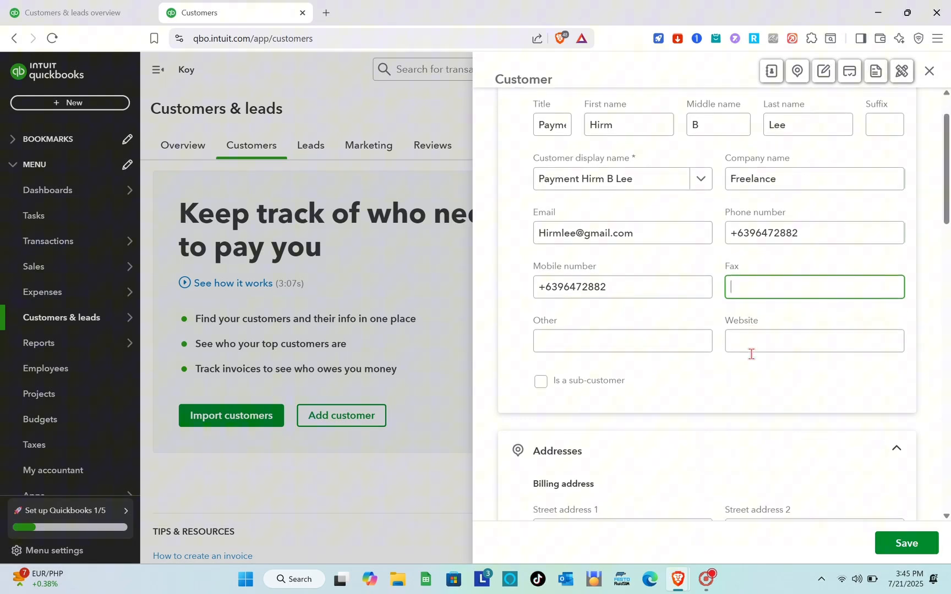
pyautogui.click(641, 336)
pyautogui.scroll(-8, 701, 407)
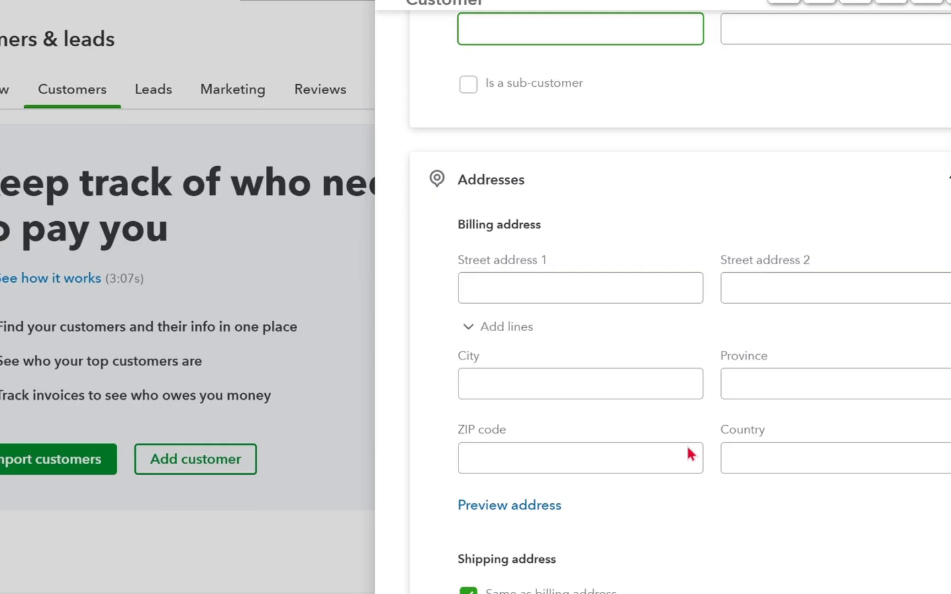
pyautogui.scroll(3, 676, 369)
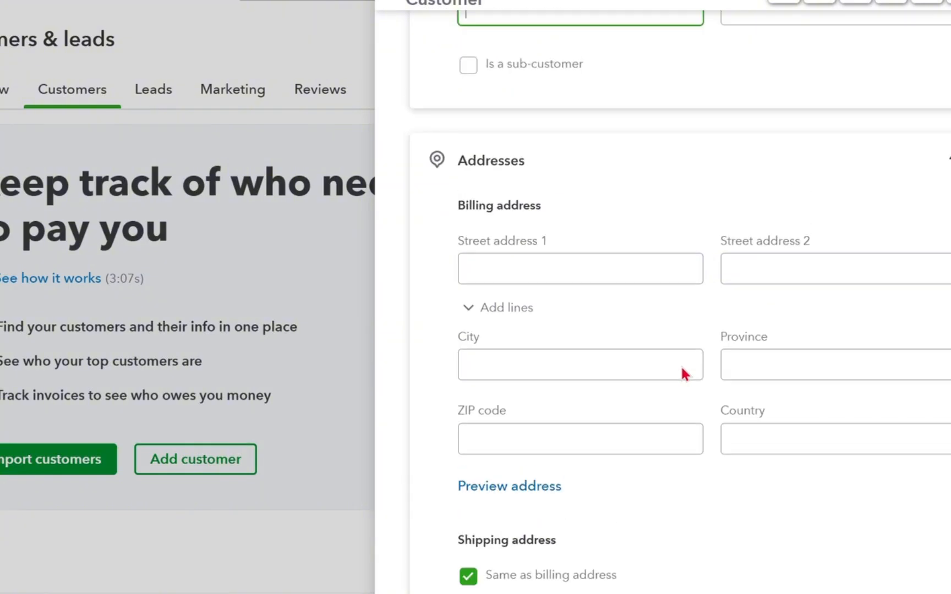
pyautogui.click(553, 297)
pyautogui.click(617, 347)
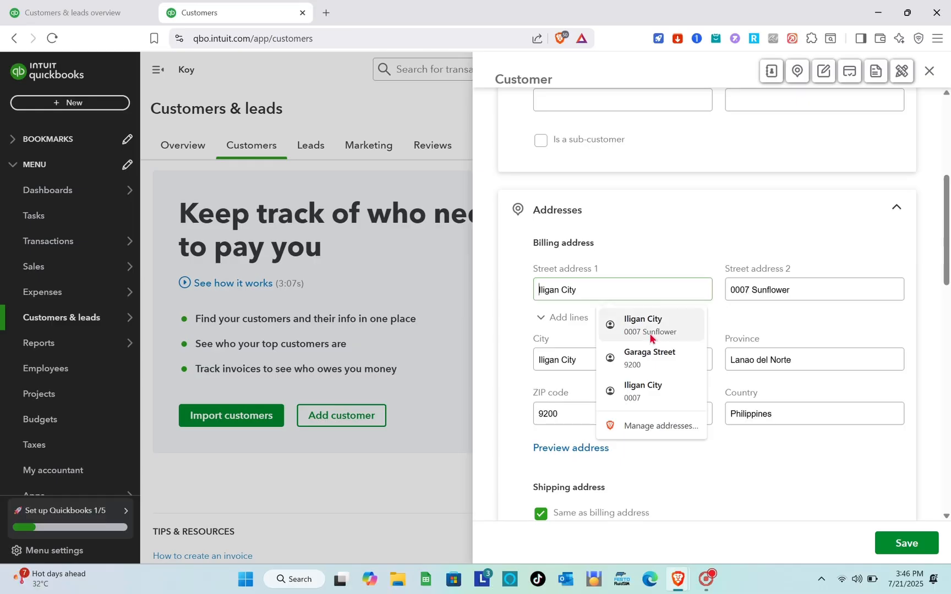
pyautogui.scroll(-3, 650, 333)
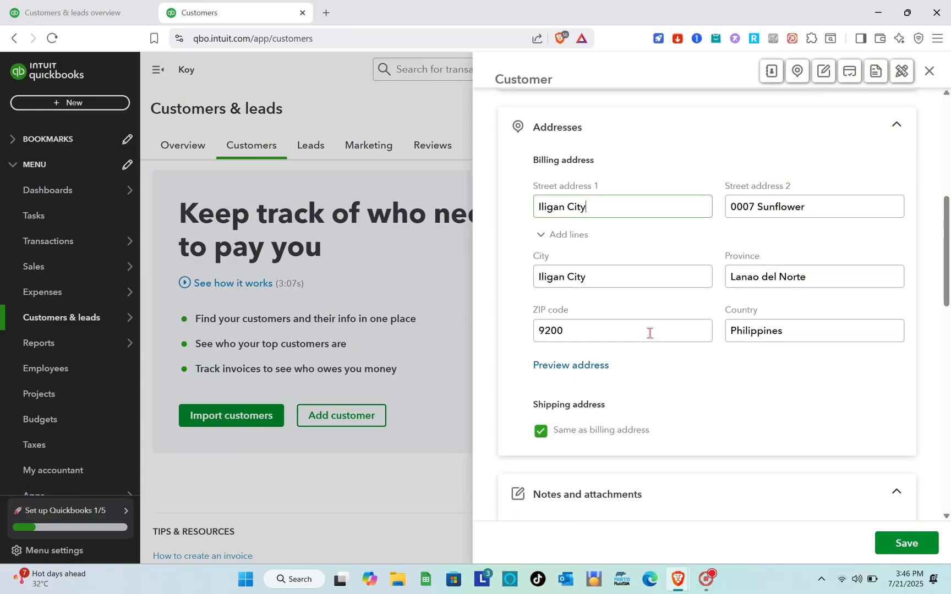
pyautogui.scroll(-6, 649, 333)
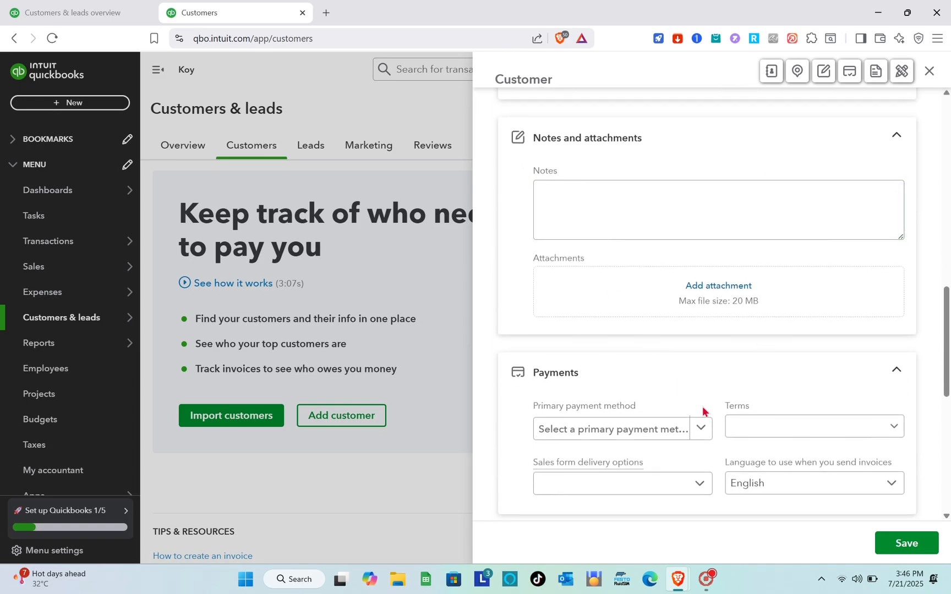
pyautogui.scroll(-9, 703, 409)
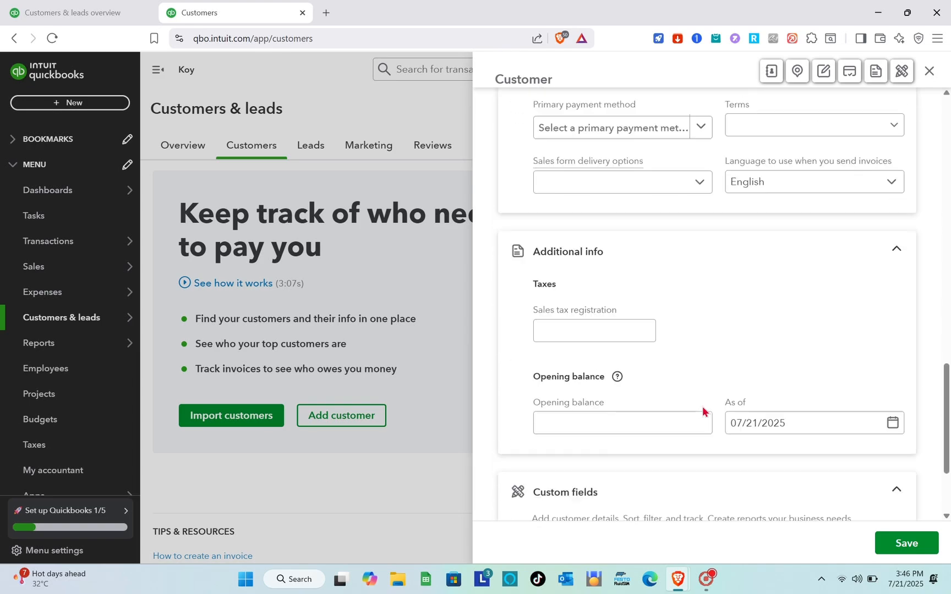
pyautogui.click(890, 543)
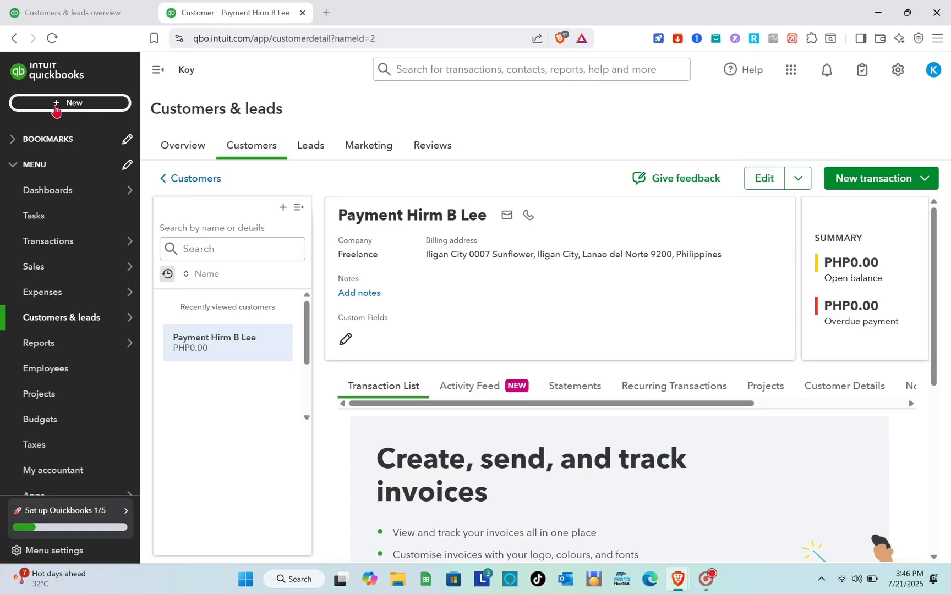
# Start a new Receive Payment transaction and choose the newly added customer as the payer.
pyautogui.click(55, 105)
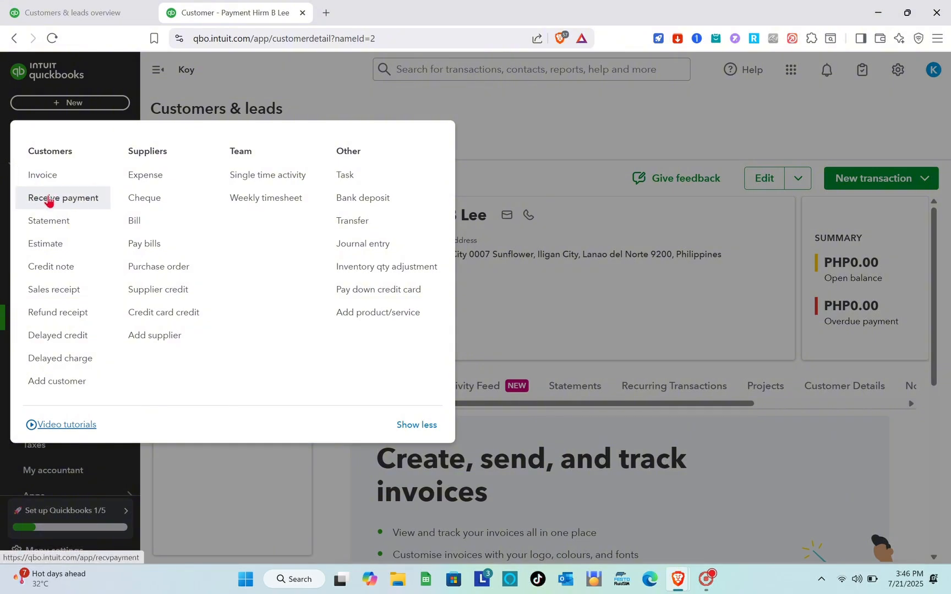
pyautogui.click(48, 199)
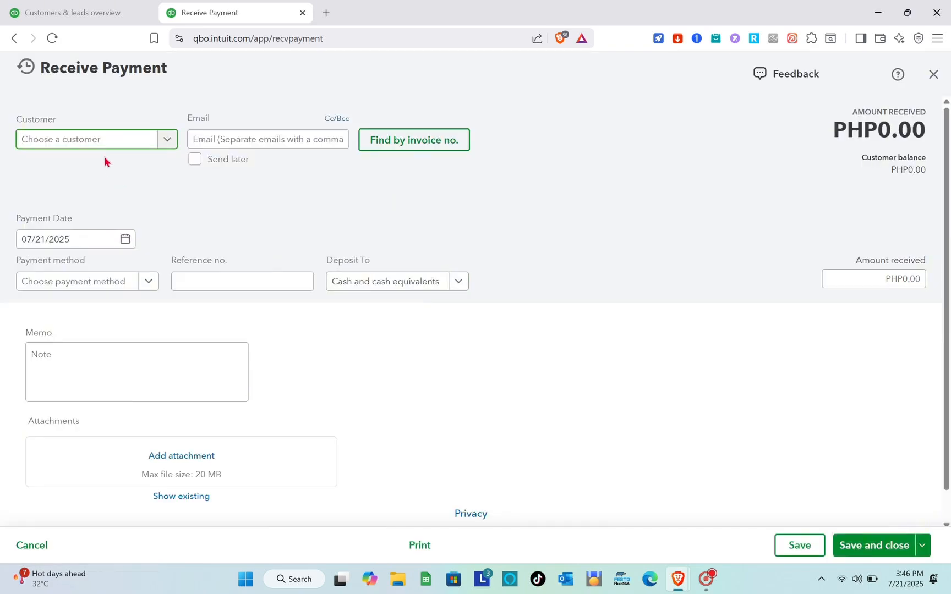
pyautogui.click(170, 145)
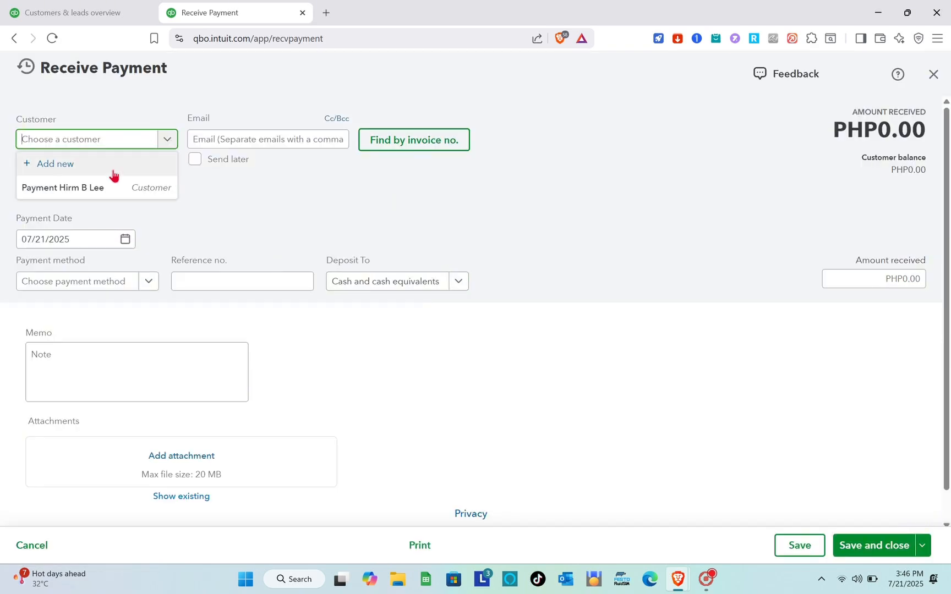
pyautogui.click(89, 189)
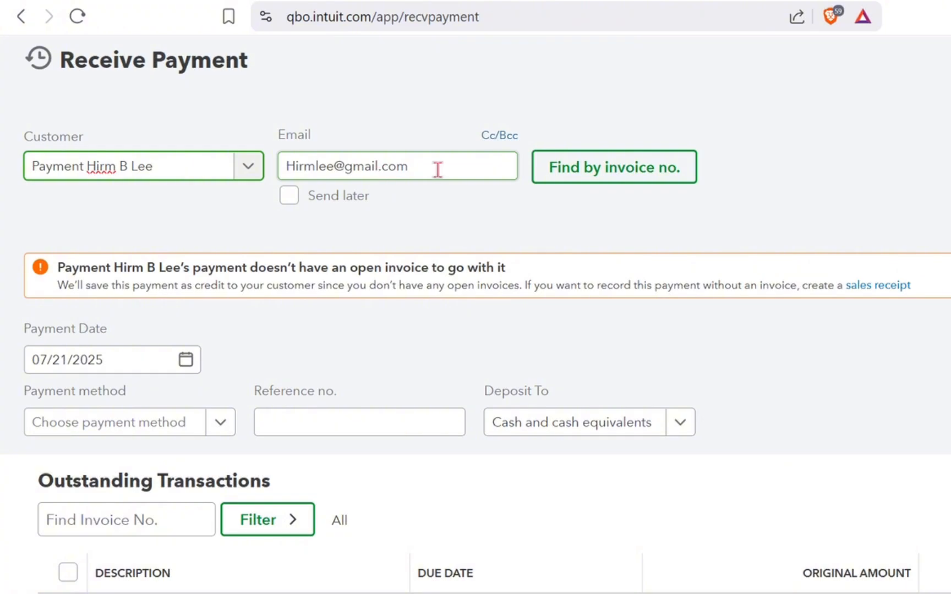
pyautogui.click(296, 140)
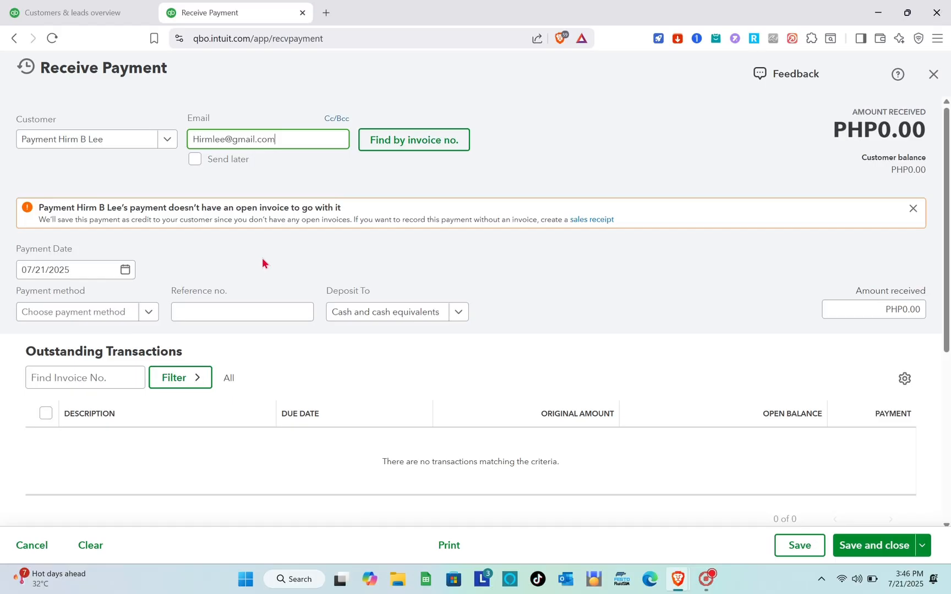
# Dismiss the notice about the missing open invoice and set the payment method to Credit Card.
pyautogui.scroll(-1, 388, 344)
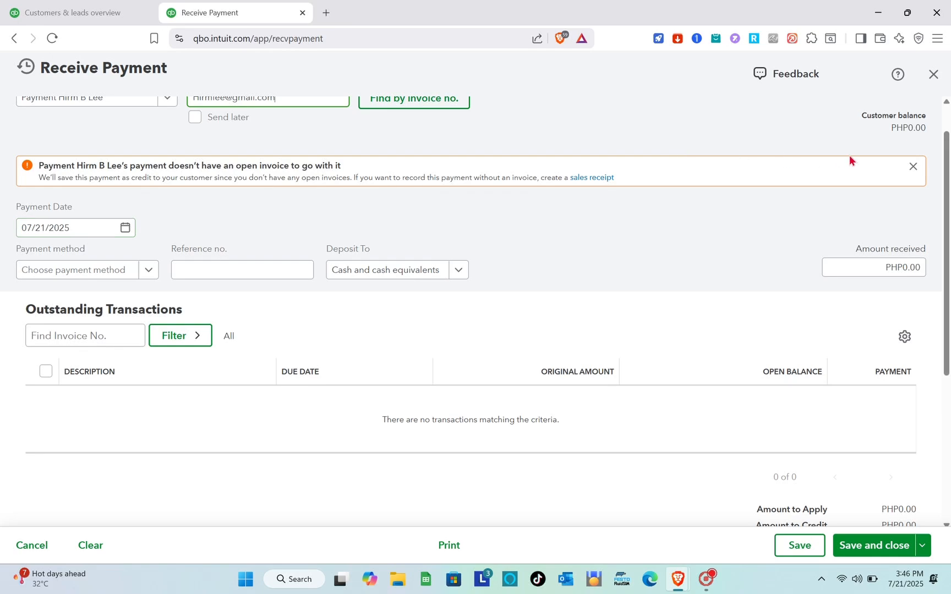
pyautogui.click(909, 165)
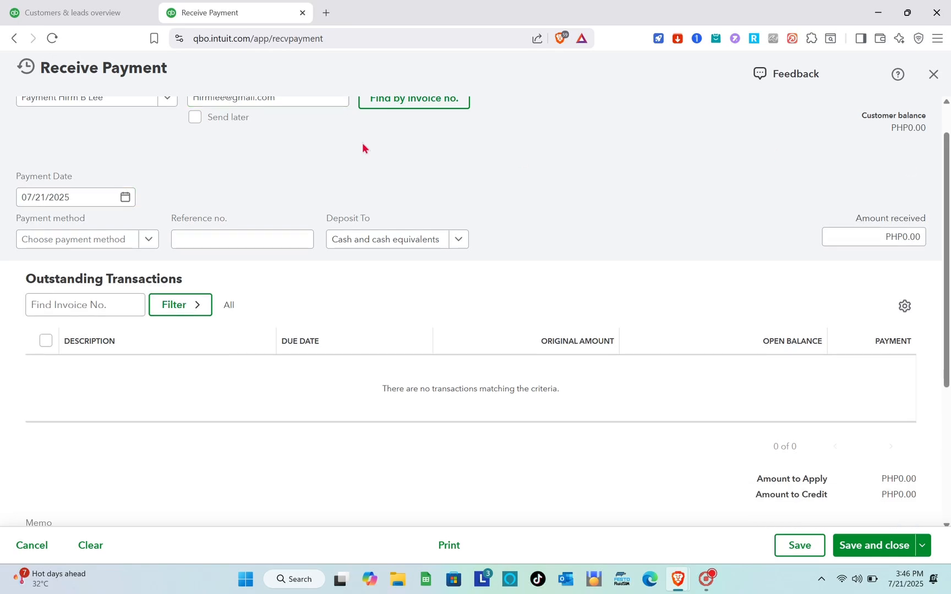
pyautogui.click(96, 197)
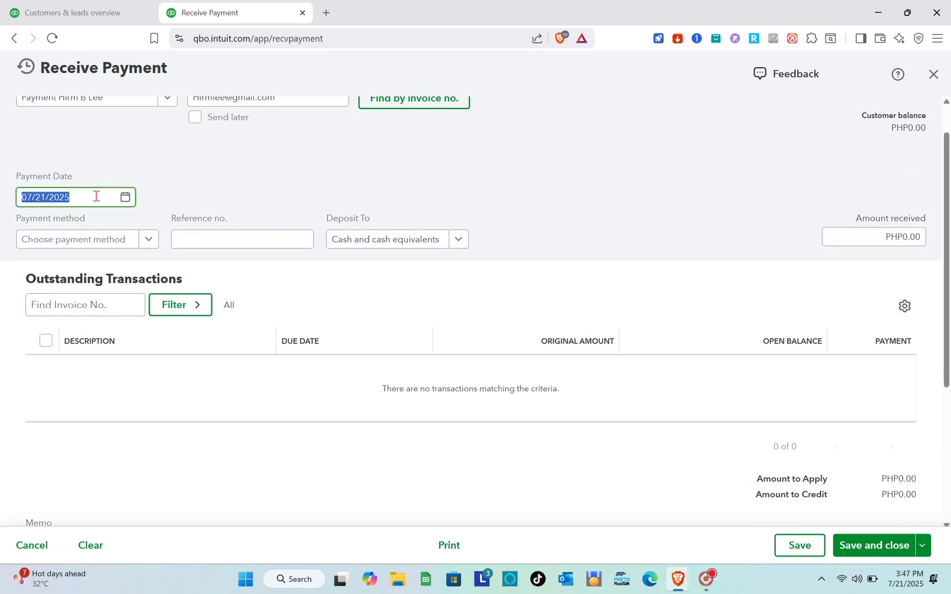
pyautogui.click(141, 247)
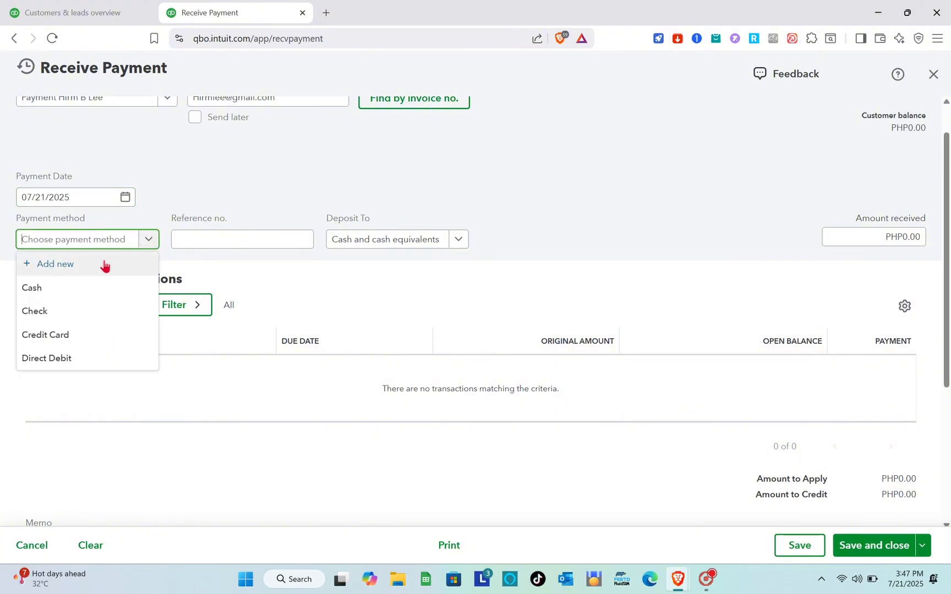
pyautogui.click(70, 333)
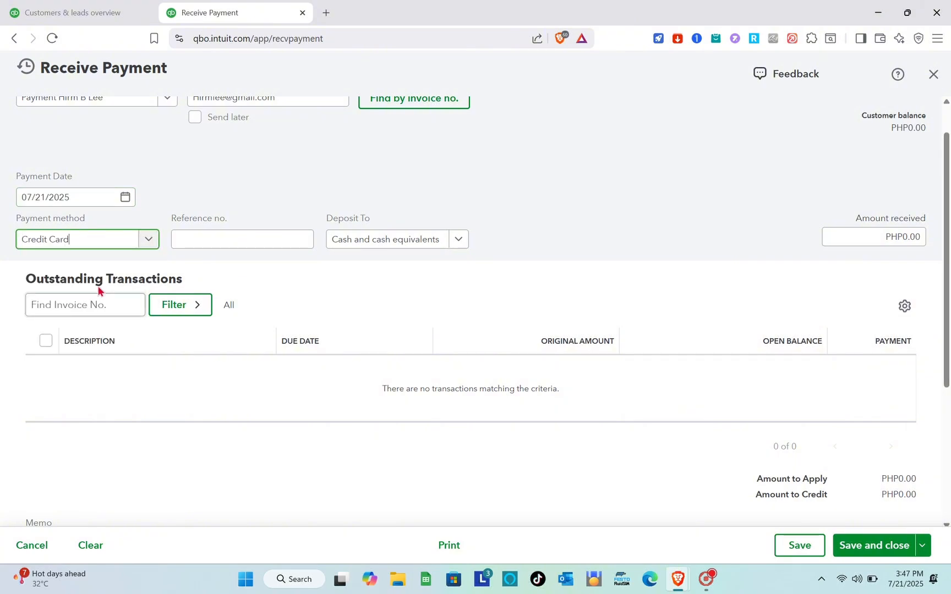
pyautogui.click(239, 237)
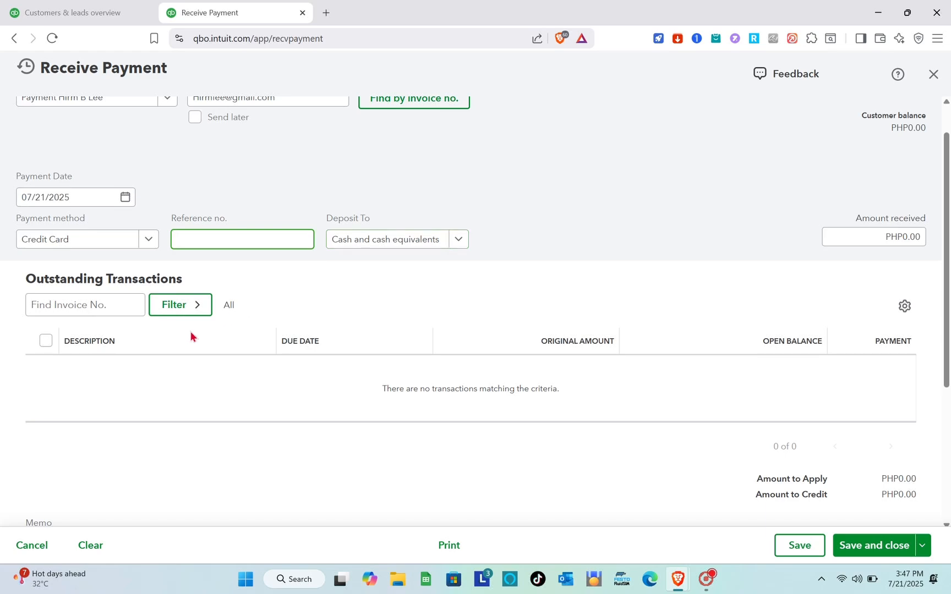
# Set the amount received for the payment to PHP 100.00.
pyautogui.scroll(-2, 190, 331)
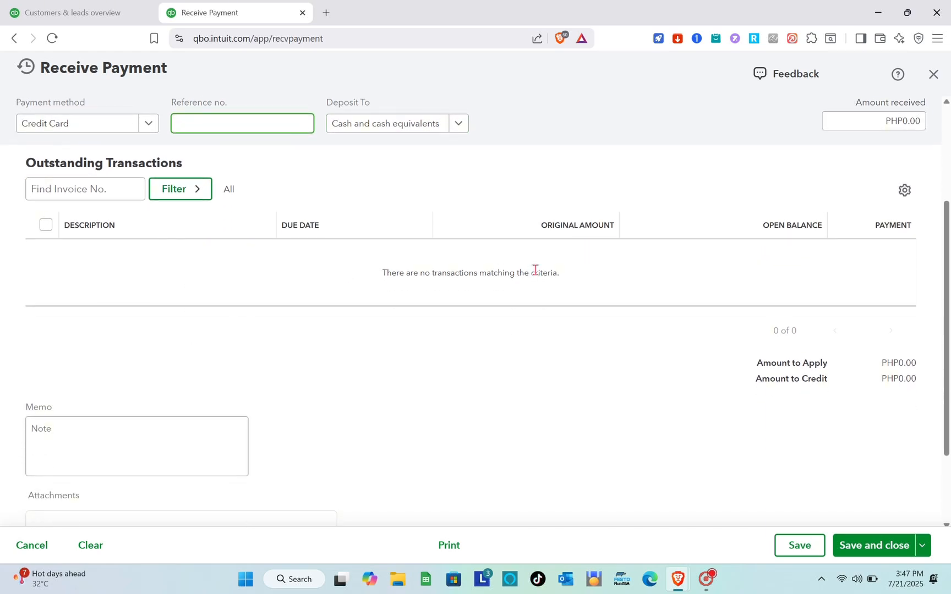
pyautogui.scroll(2, 535, 270)
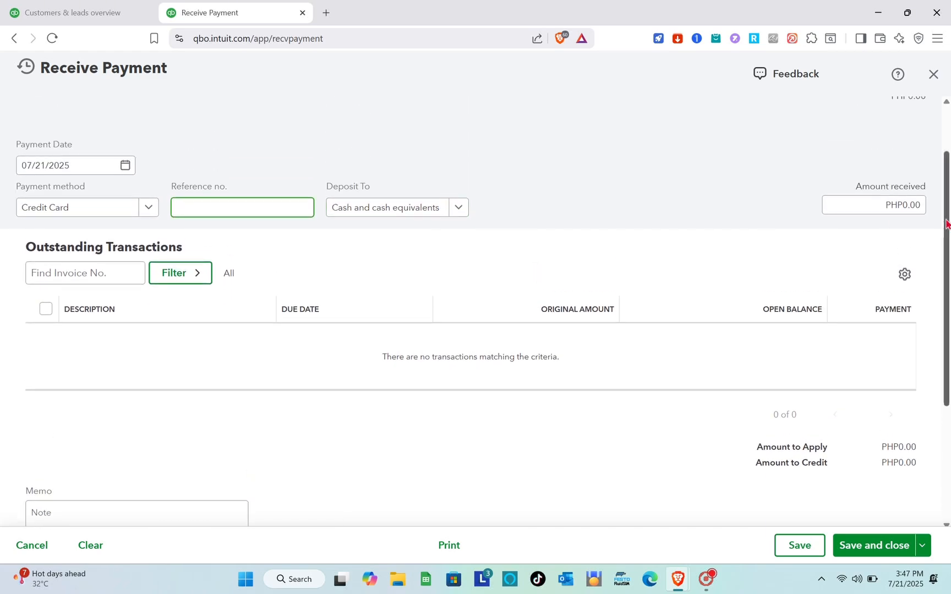
pyautogui.click(906, 204)
pyautogui.write('1')
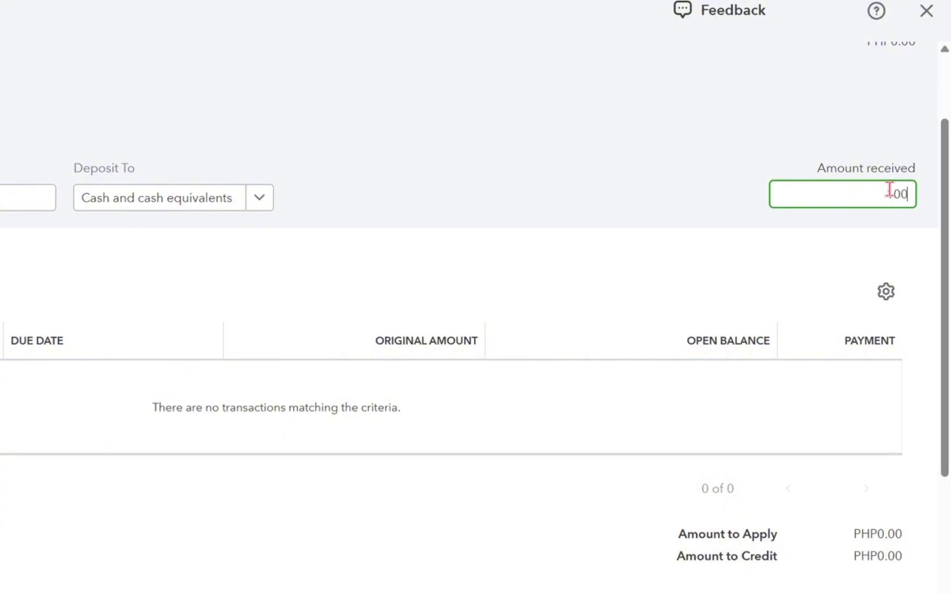
pyautogui.click(601, 504)
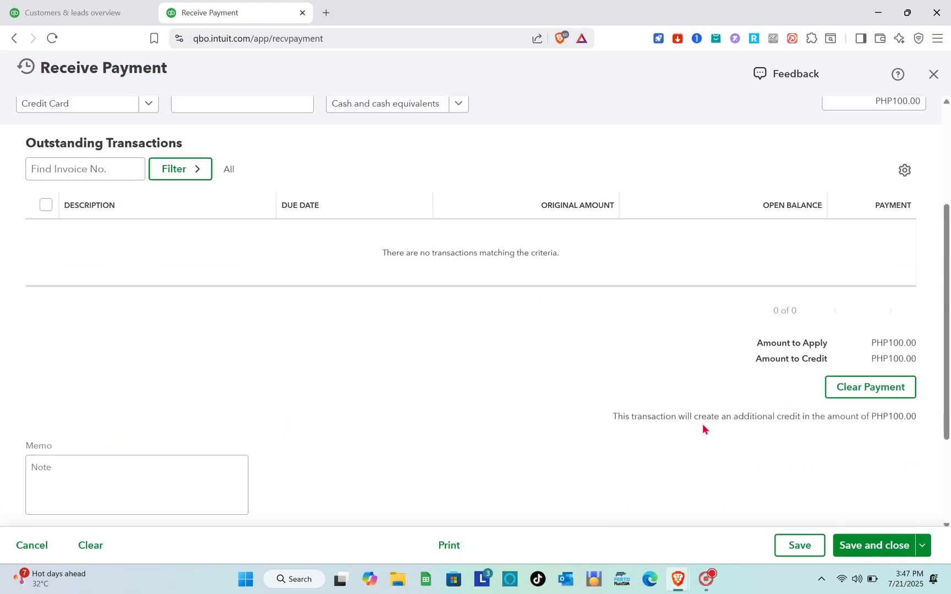
# Save and close the payment as a customer credit, with the no-invoice message set not to show again.
pyautogui.scroll(-1, 702, 428)
pyautogui.scroll(-1, 703, 428)
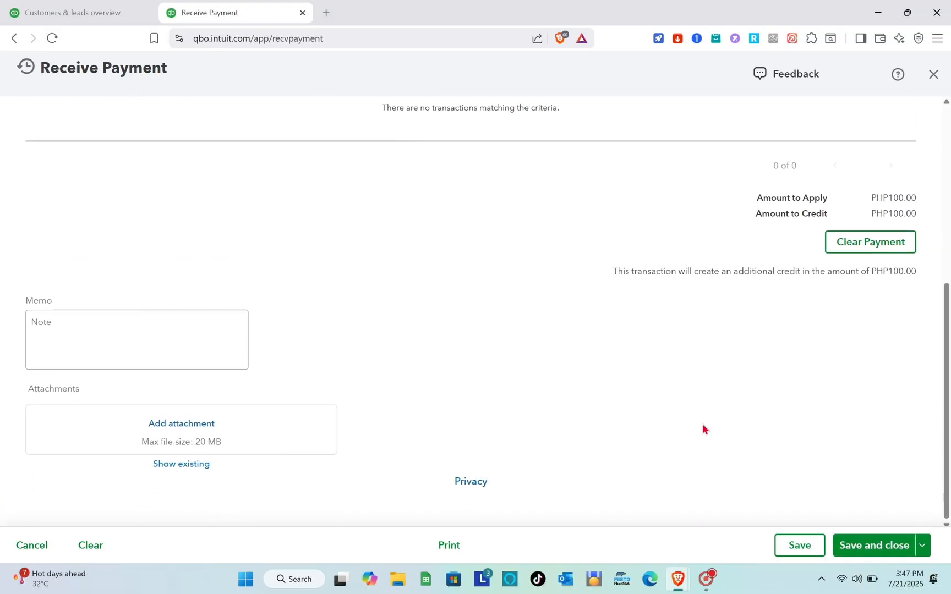
pyautogui.click(850, 547)
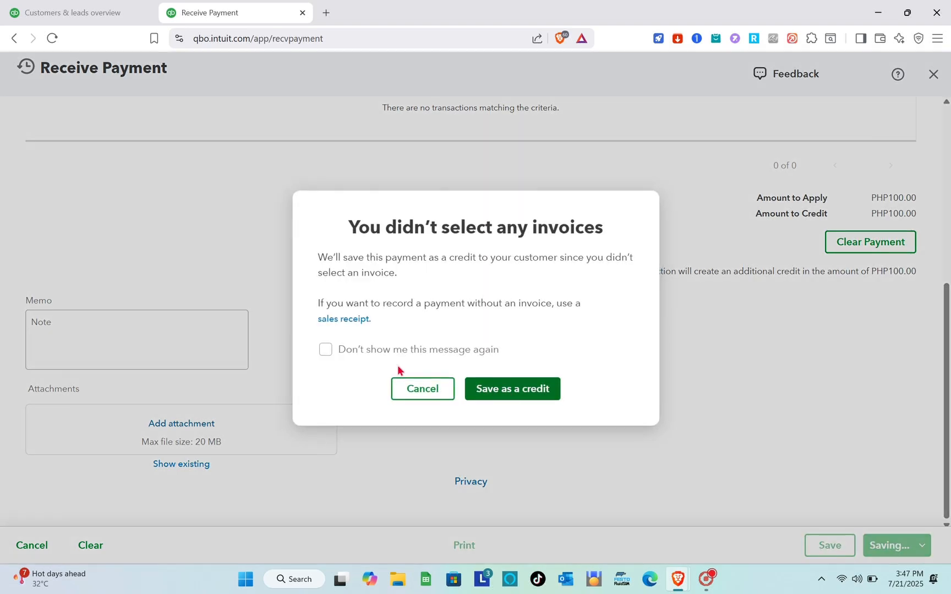
pyautogui.click(326, 350)
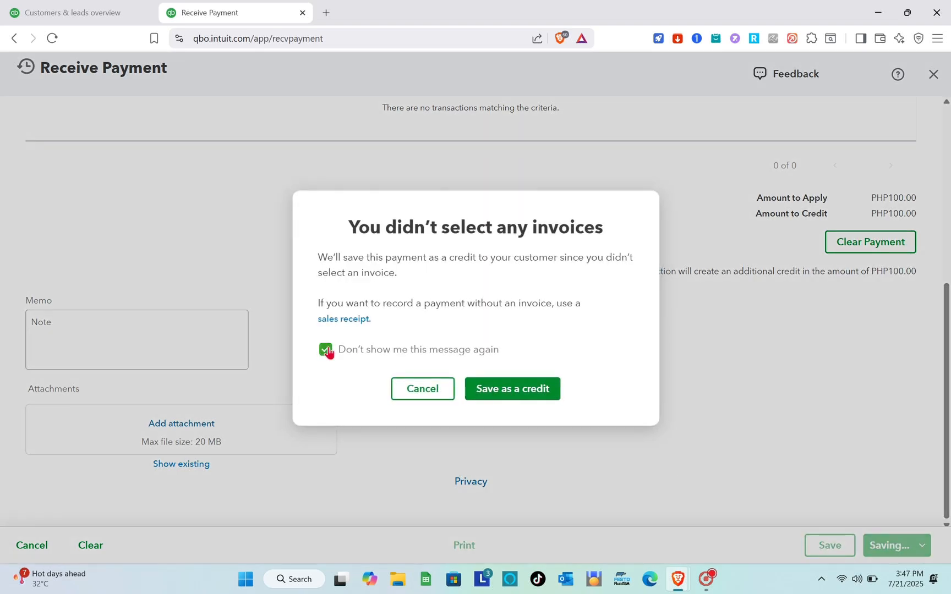
pyautogui.click(500, 395)
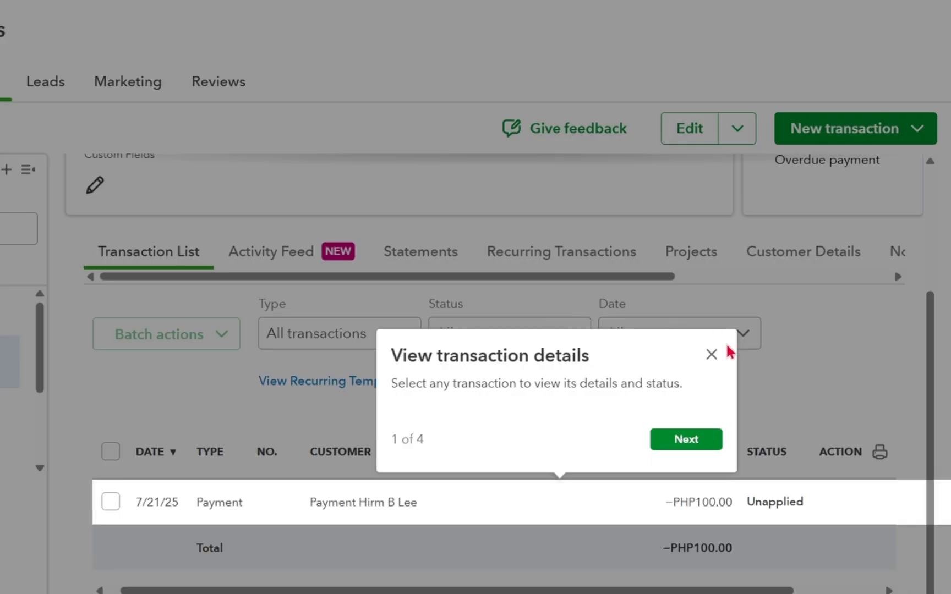
pyautogui.click(711, 354)
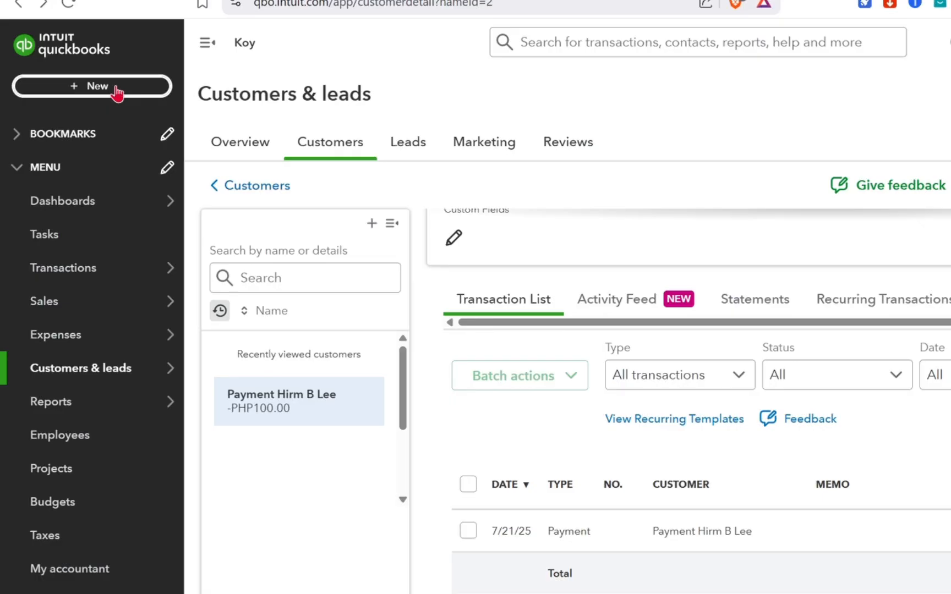
# Start a new supplier Expense transaction, choose the existing employee as payee and look through the available payment accounts.
pyautogui.click(88, 106)
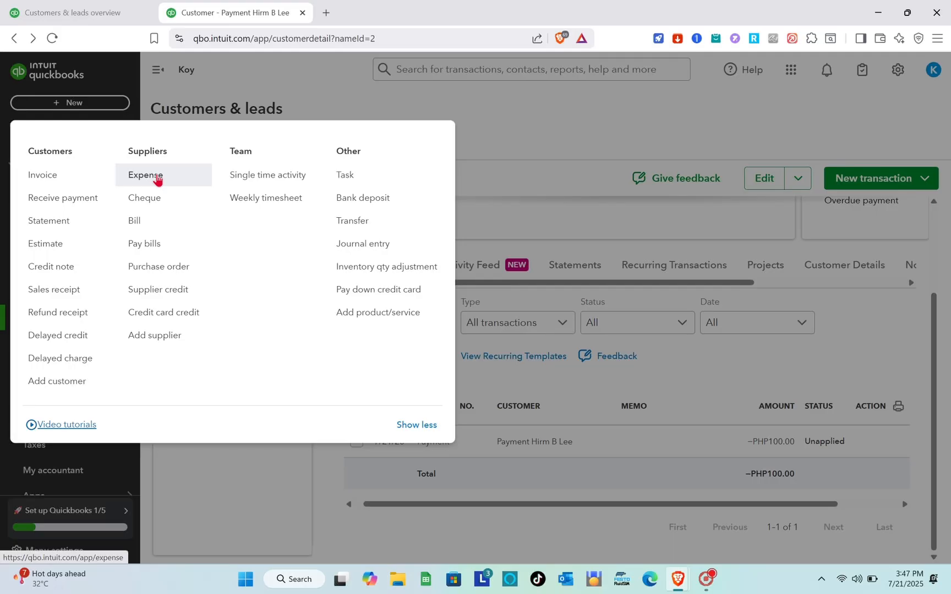
pyautogui.click(207, 187)
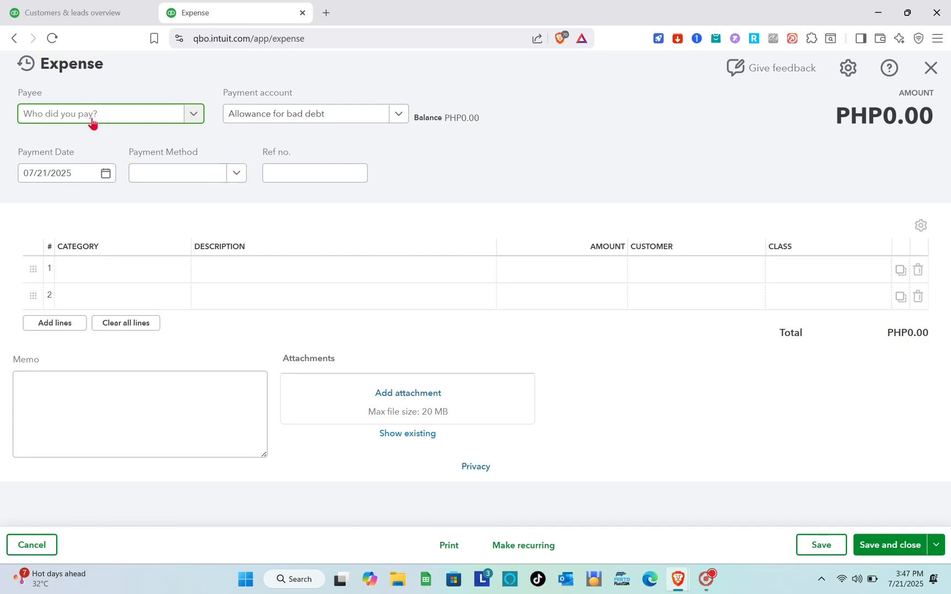
pyautogui.click(194, 113)
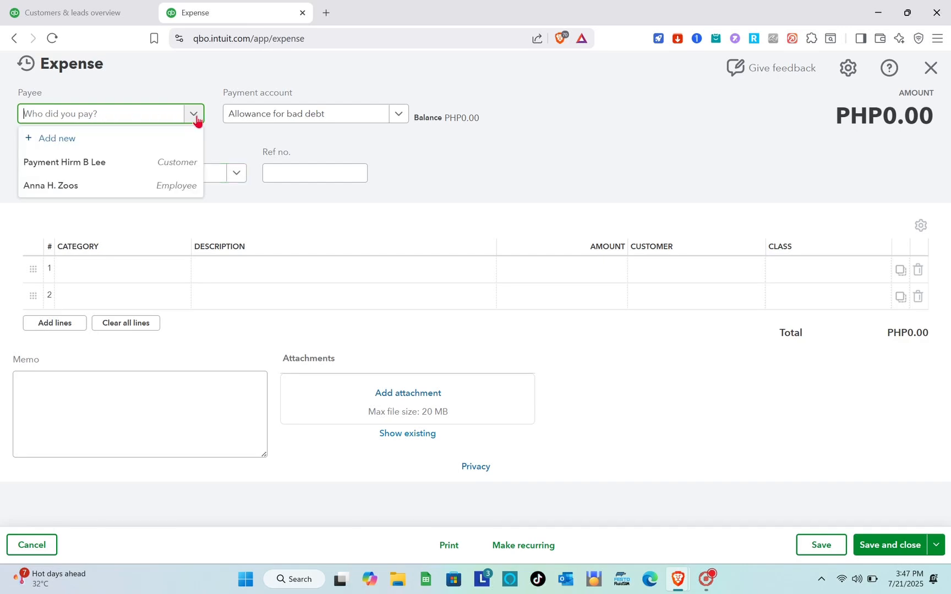
pyautogui.click(112, 185)
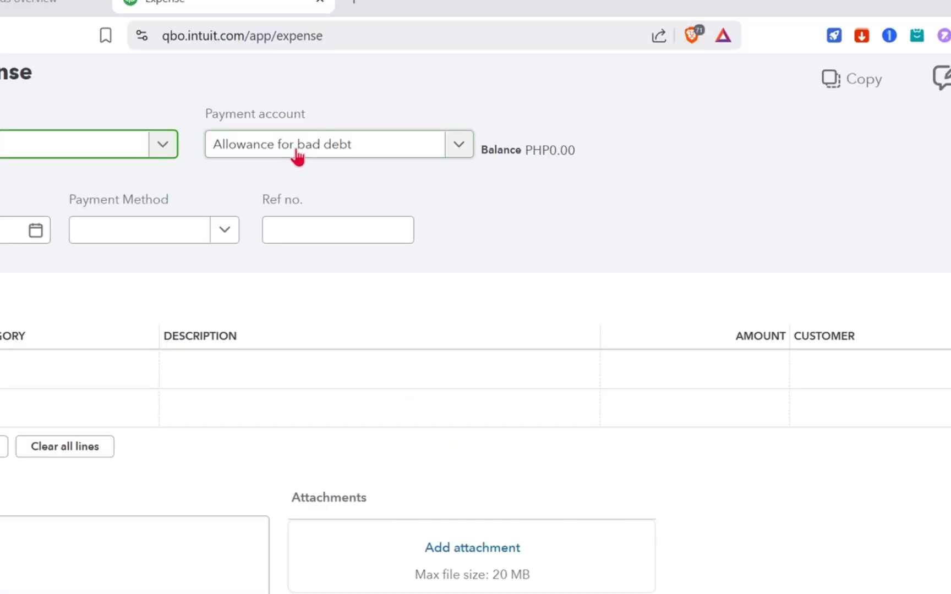
pyautogui.click(287, 121)
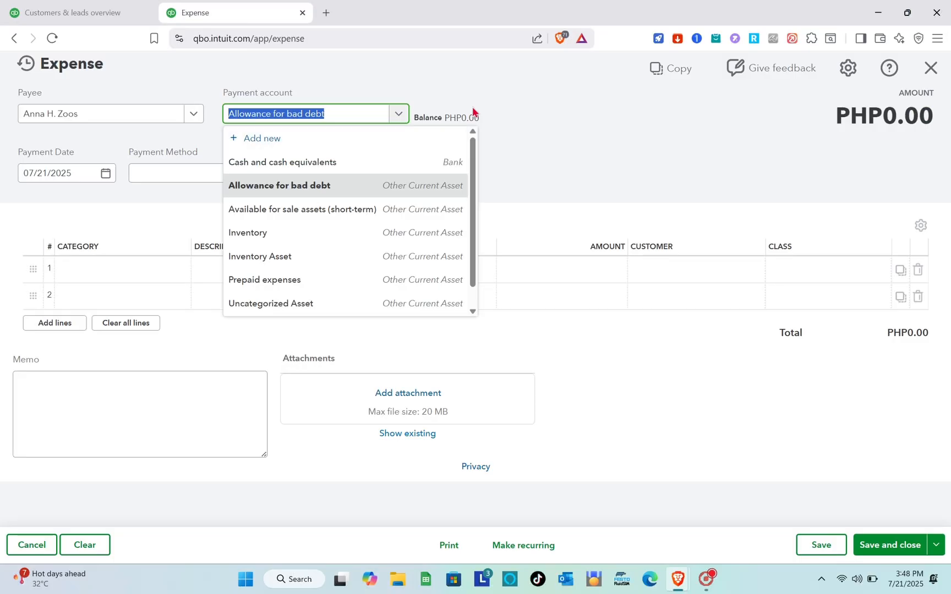
pyautogui.click(635, 131)
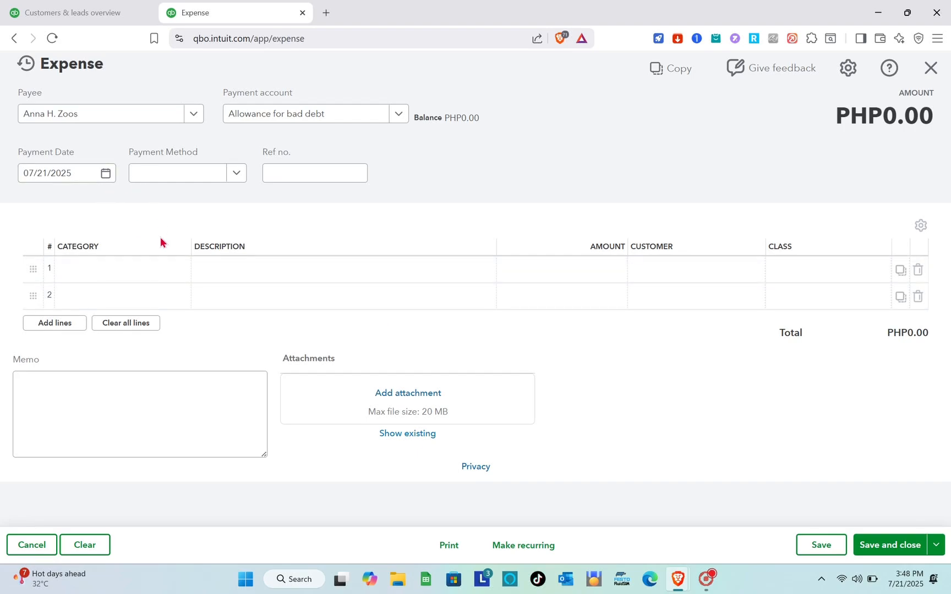
# Try to add a payment account named Maintenance with account type Cash and cash equivalents and detail type Bank.
pyautogui.click(346, 126)
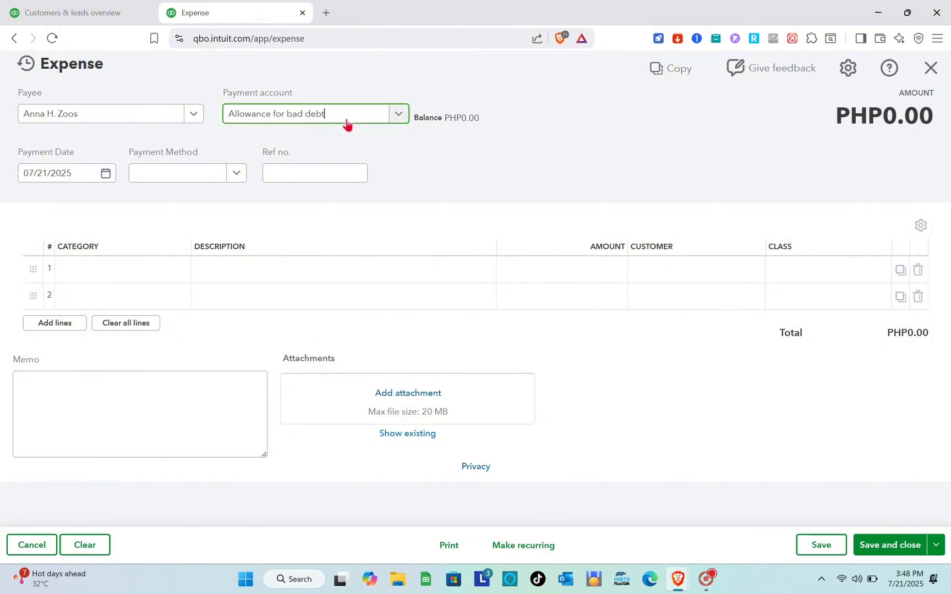
pyautogui.write('Maint')
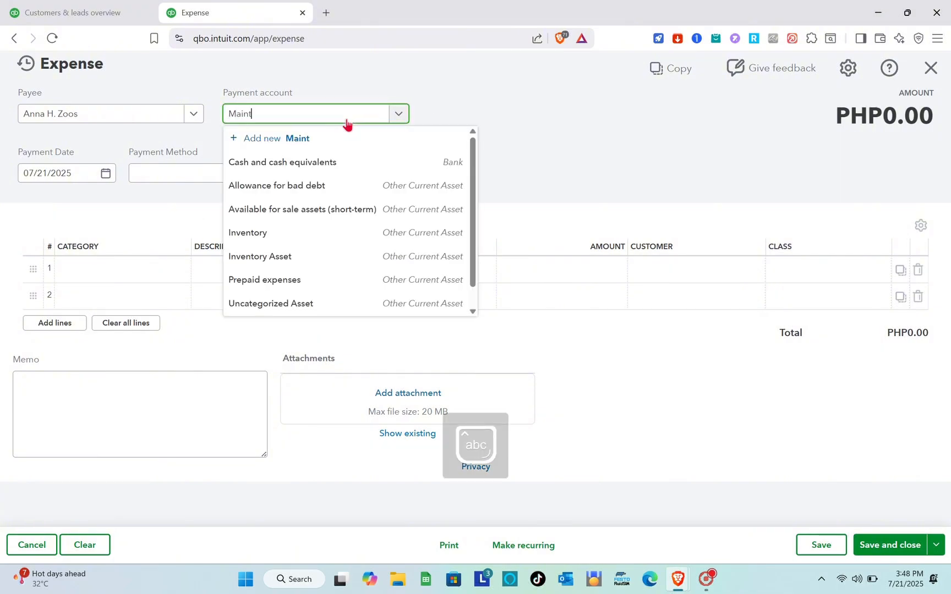
pyautogui.write('enance')
pyautogui.click(322, 138)
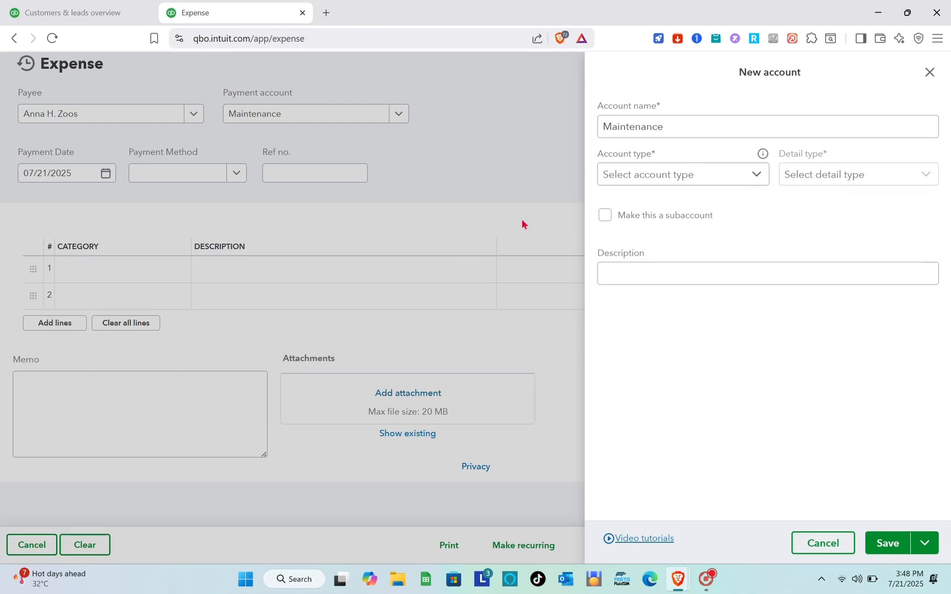
pyautogui.click(689, 177)
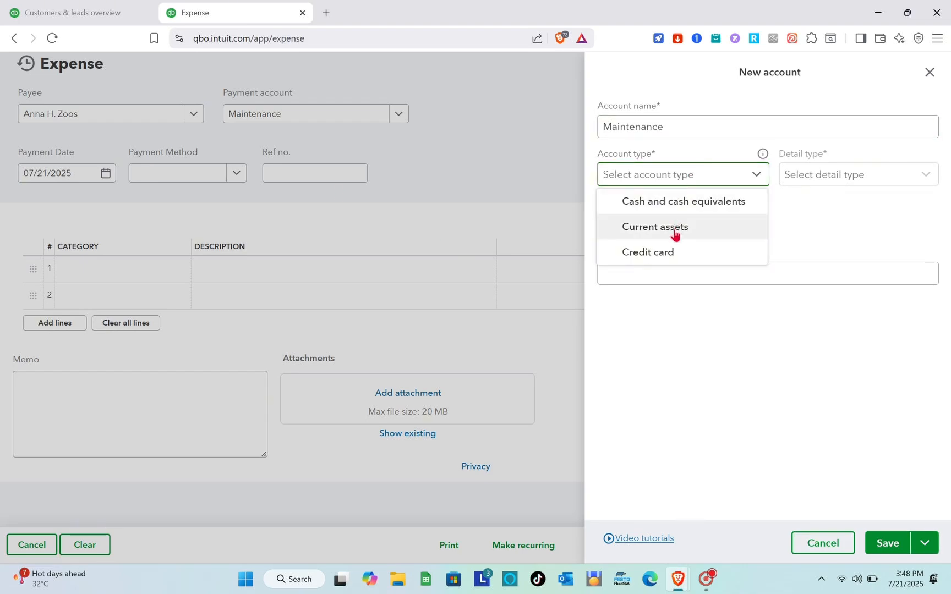
pyautogui.click(689, 206)
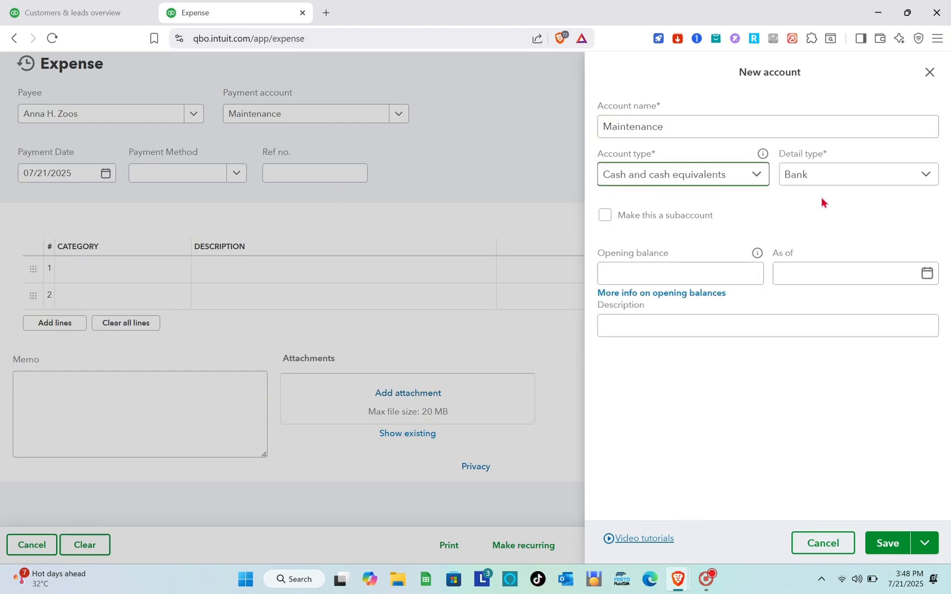
pyautogui.scroll(-1, 674, 289)
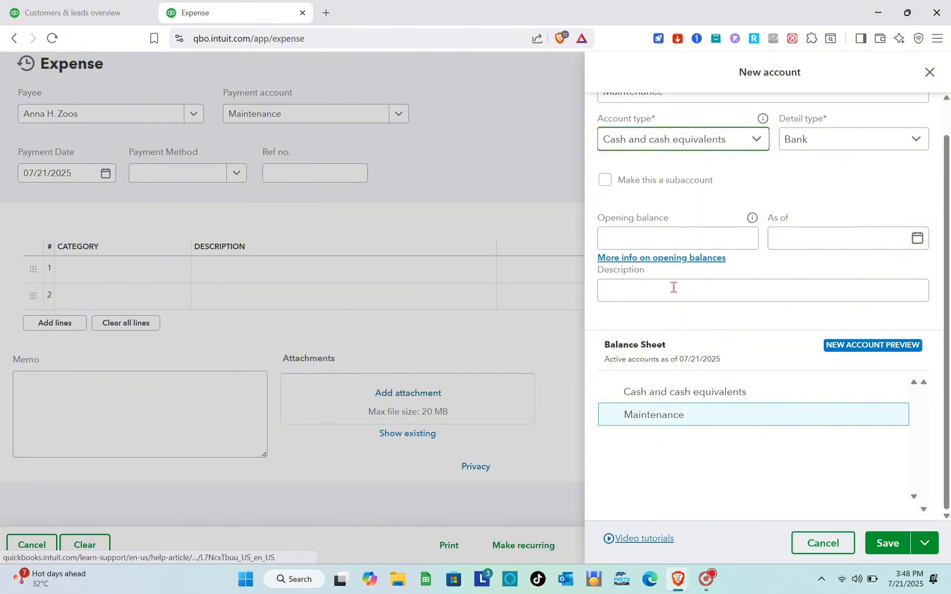
pyautogui.click(673, 288)
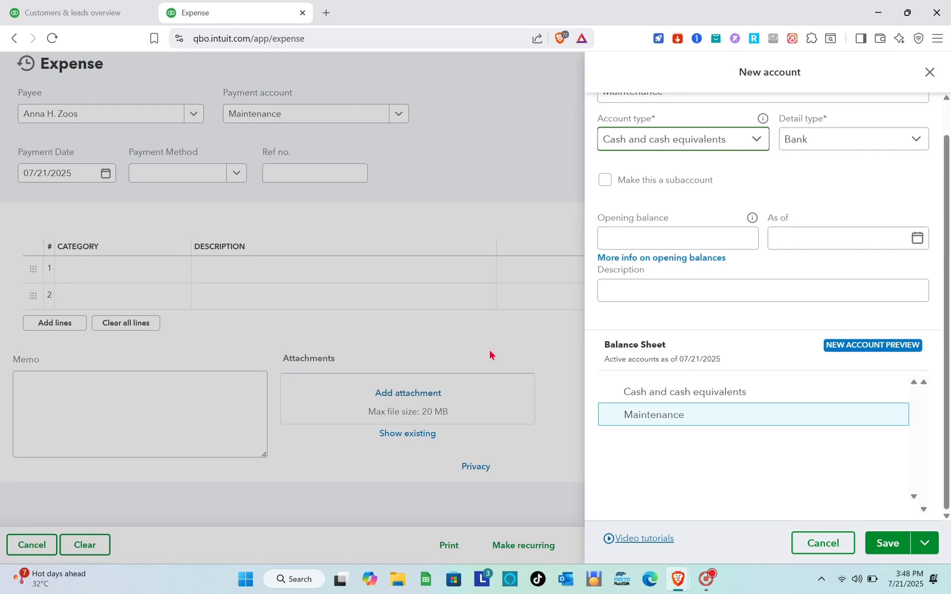
# Discard the new account and leave the expense without saving.
pyautogui.click(930, 72)
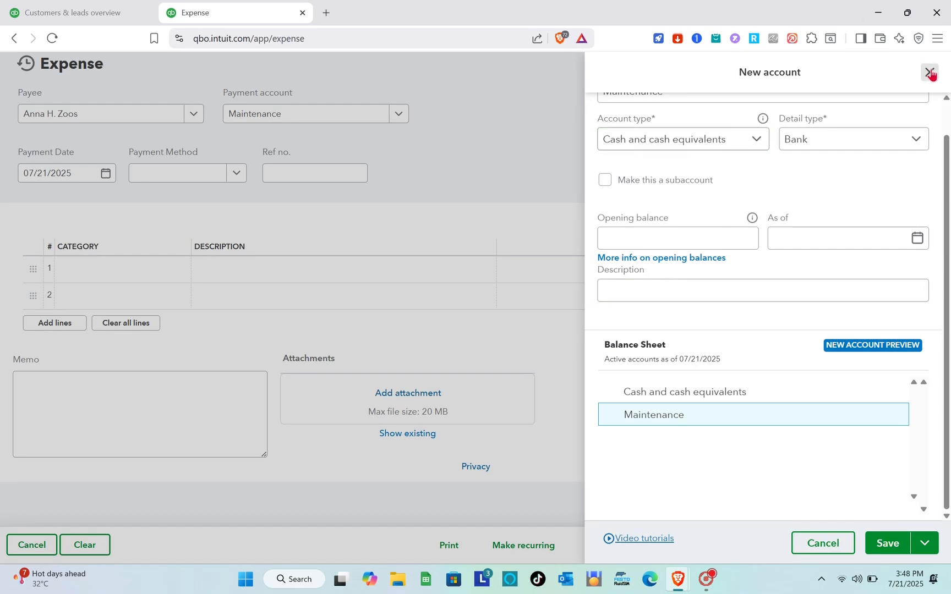
pyautogui.click(929, 68)
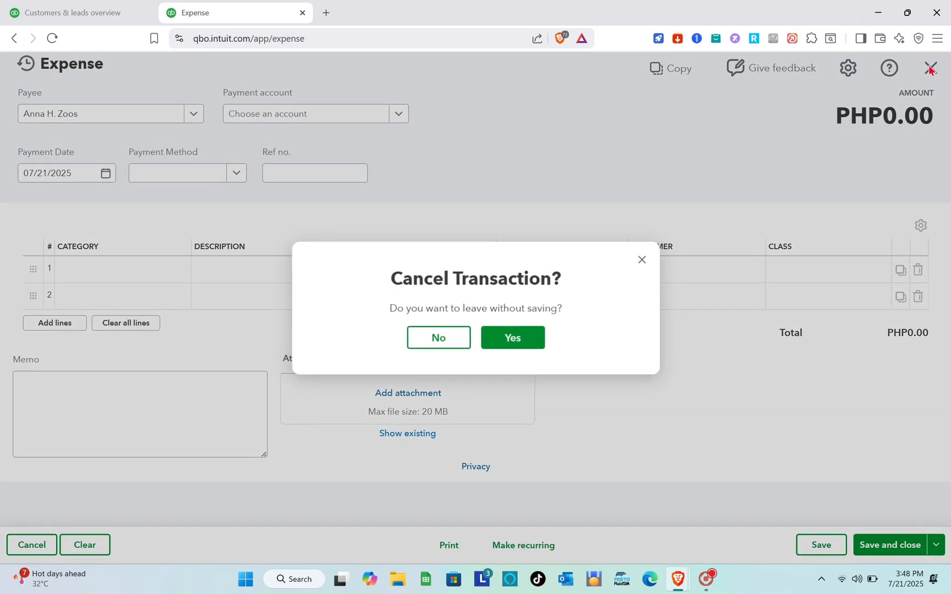
pyautogui.click(511, 337)
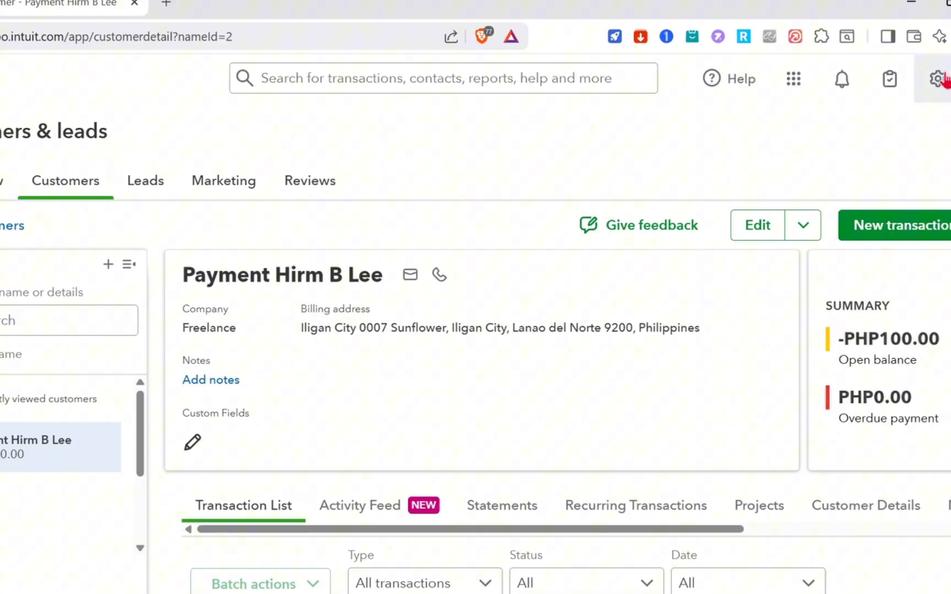
# Open the standard reports list and look over the Business overview reports.
pyautogui.click(937, 79)
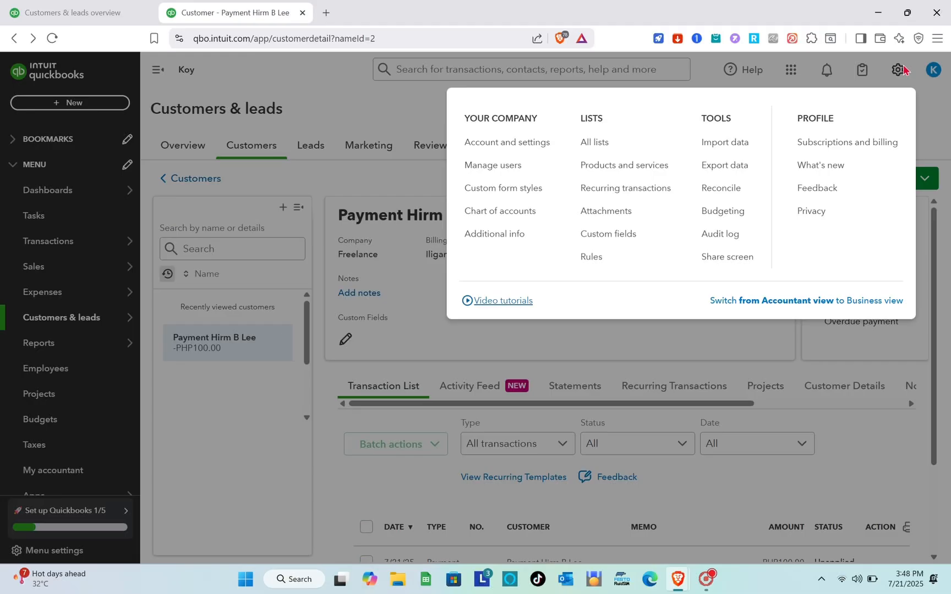
pyautogui.click(442, 209)
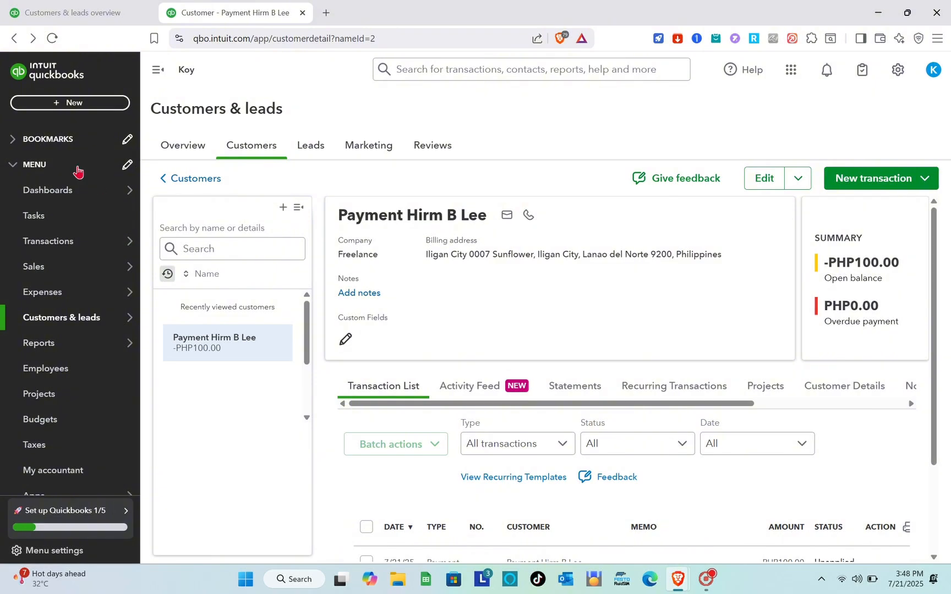
pyautogui.moveTo(59, 297)
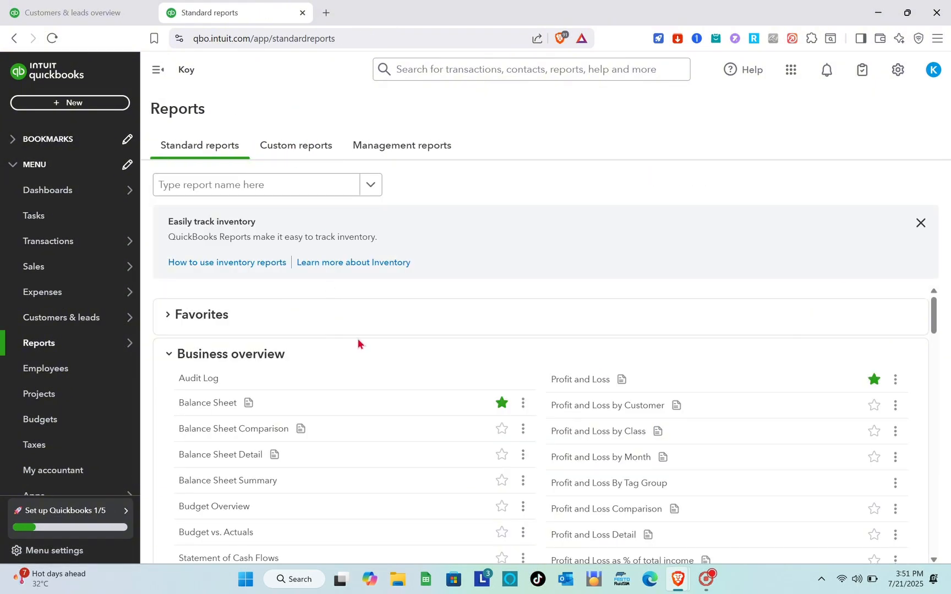
pyautogui.scroll(-2, 358, 344)
pyautogui.scroll(2, 358, 344)
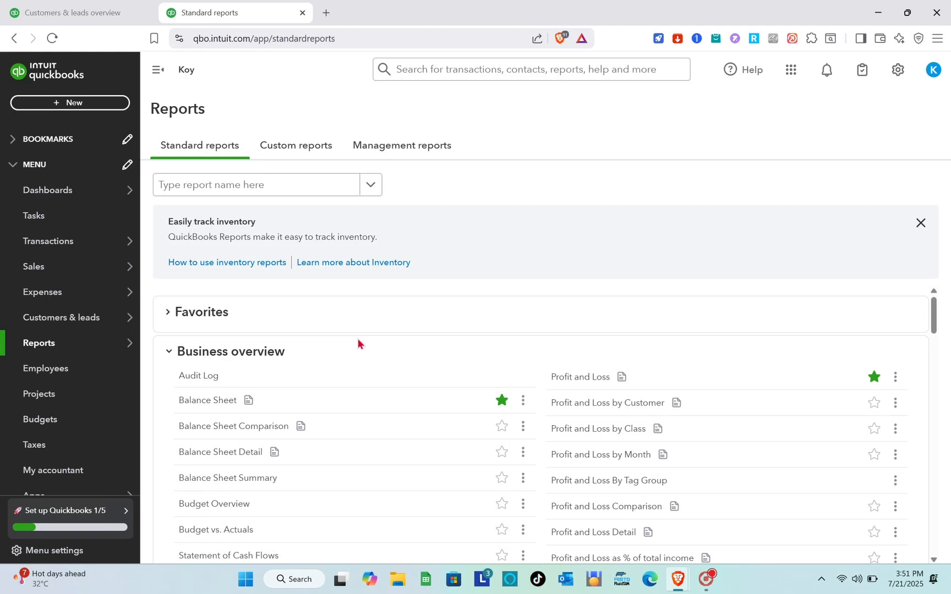
# Find the Profit and Loss by Customer report among the Business overview reports and open it.
pyautogui.scroll(-2, 622, 399)
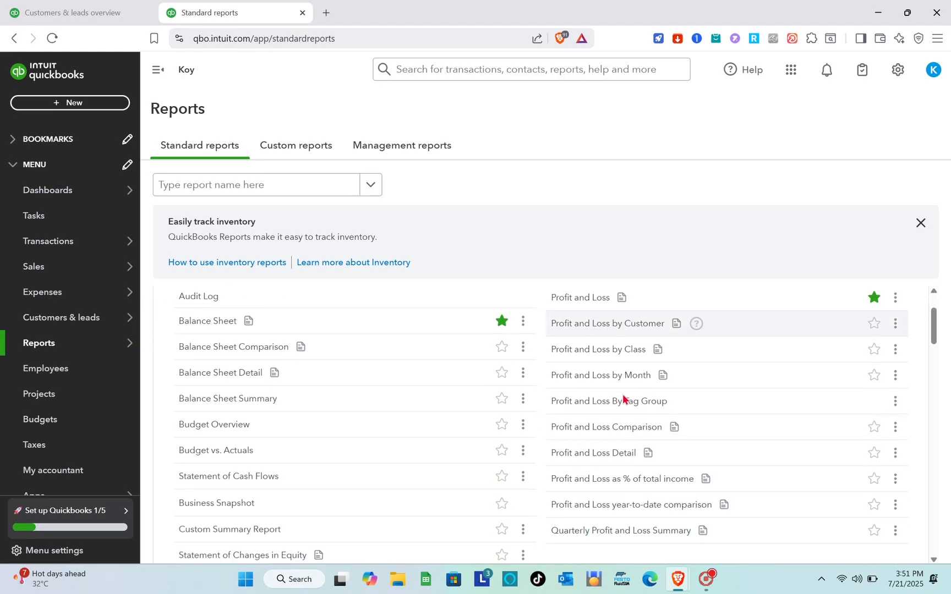
pyautogui.scroll(1, 623, 397)
pyautogui.scroll(-1, 623, 397)
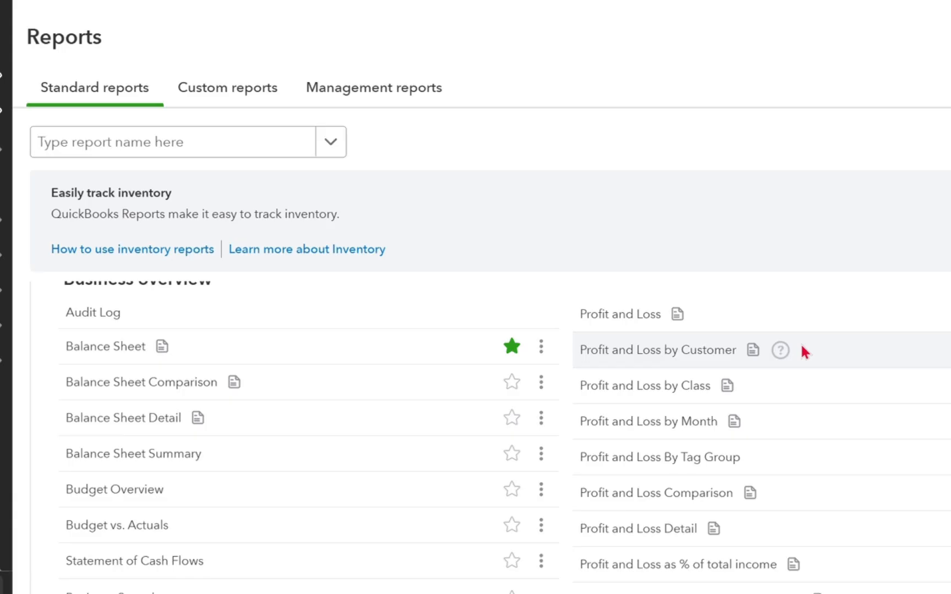
pyautogui.click(696, 352)
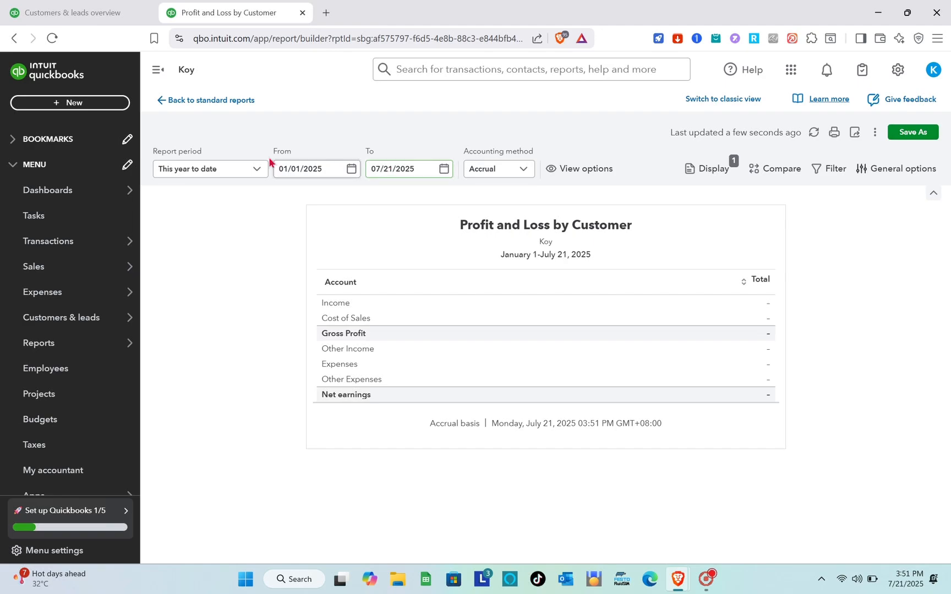
# Look over the report's period, start and end date, and accounting method options without changing them.
pyautogui.click(253, 170)
pyautogui.click(253, 170)
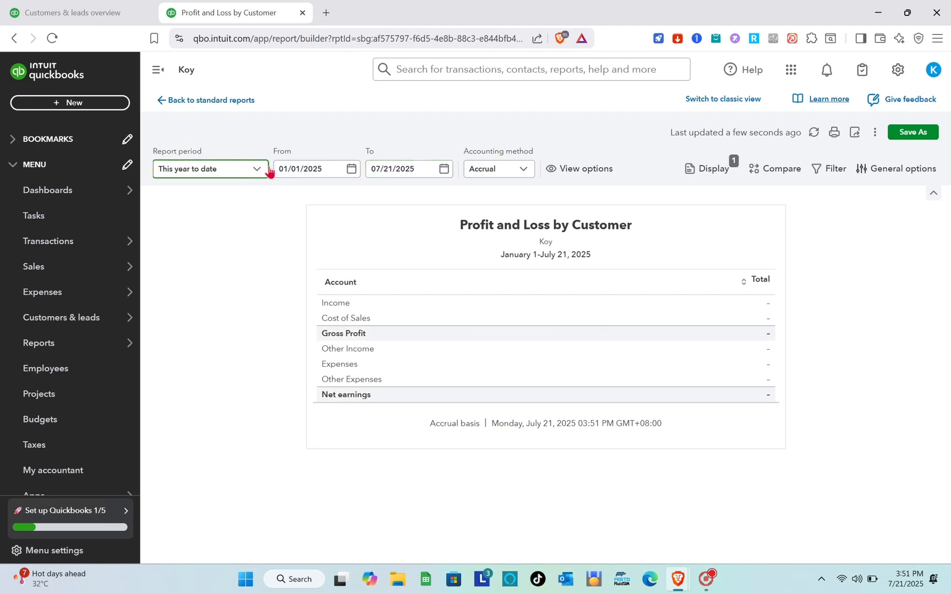
pyautogui.click(299, 169)
pyautogui.click(415, 171)
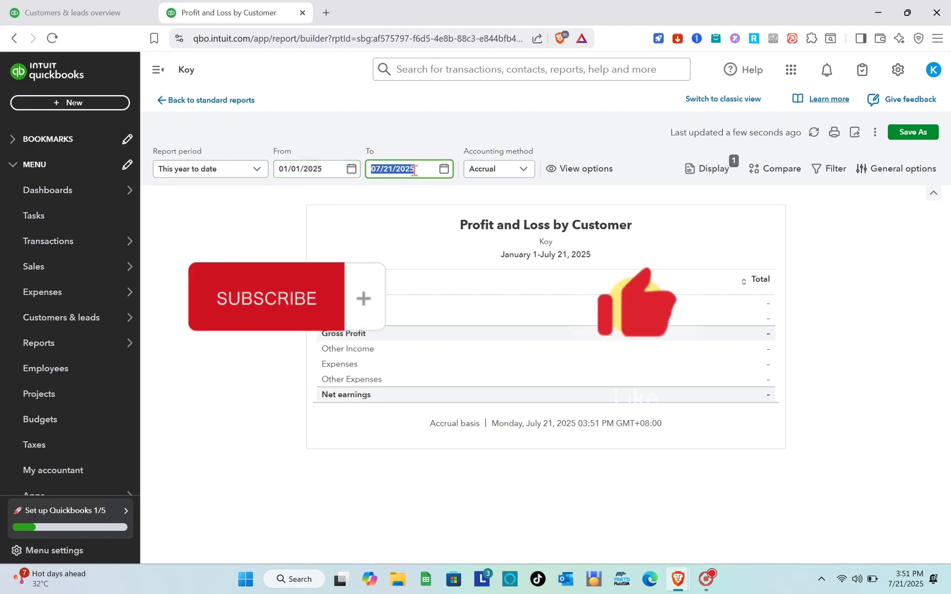
pyautogui.click(509, 172)
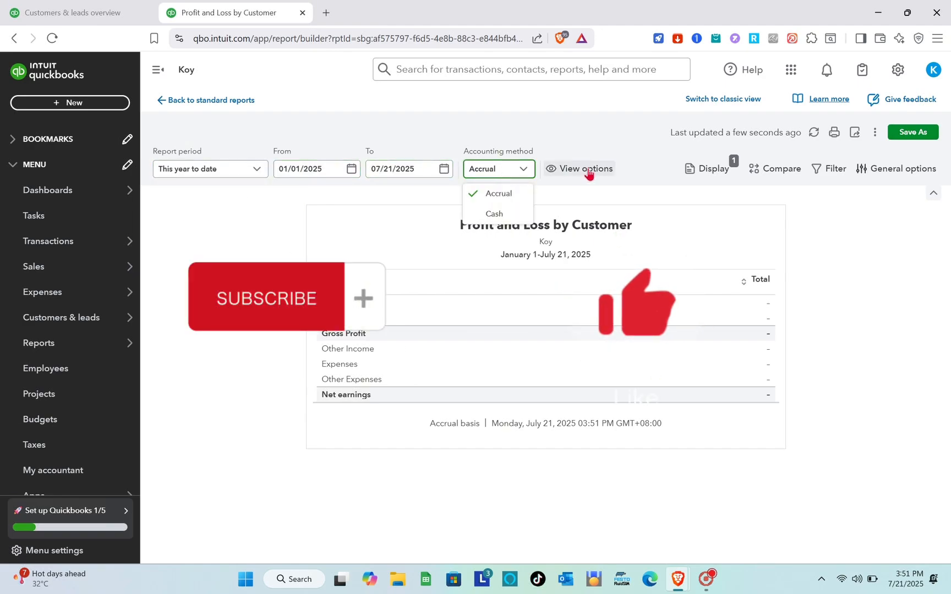